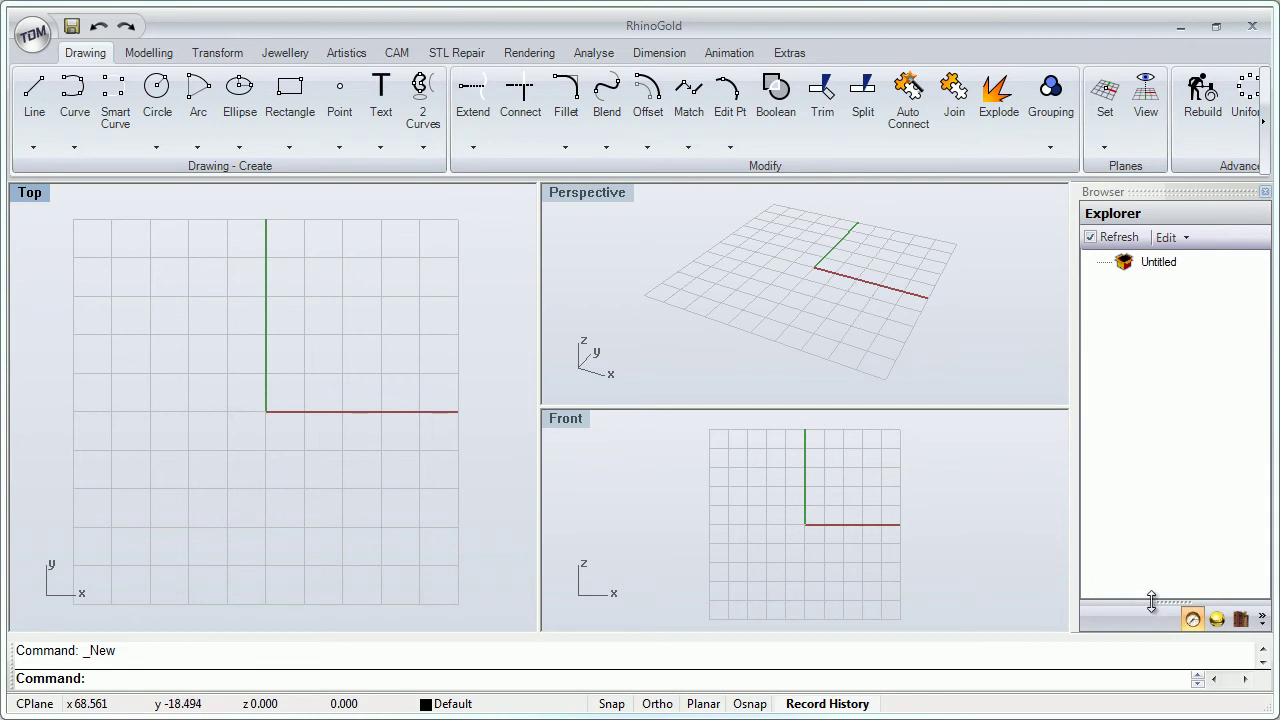
Switch the browser panel to the Library's Home folders, such as Animation and Ficheros de Ejercicios.
left_click(1217, 620)
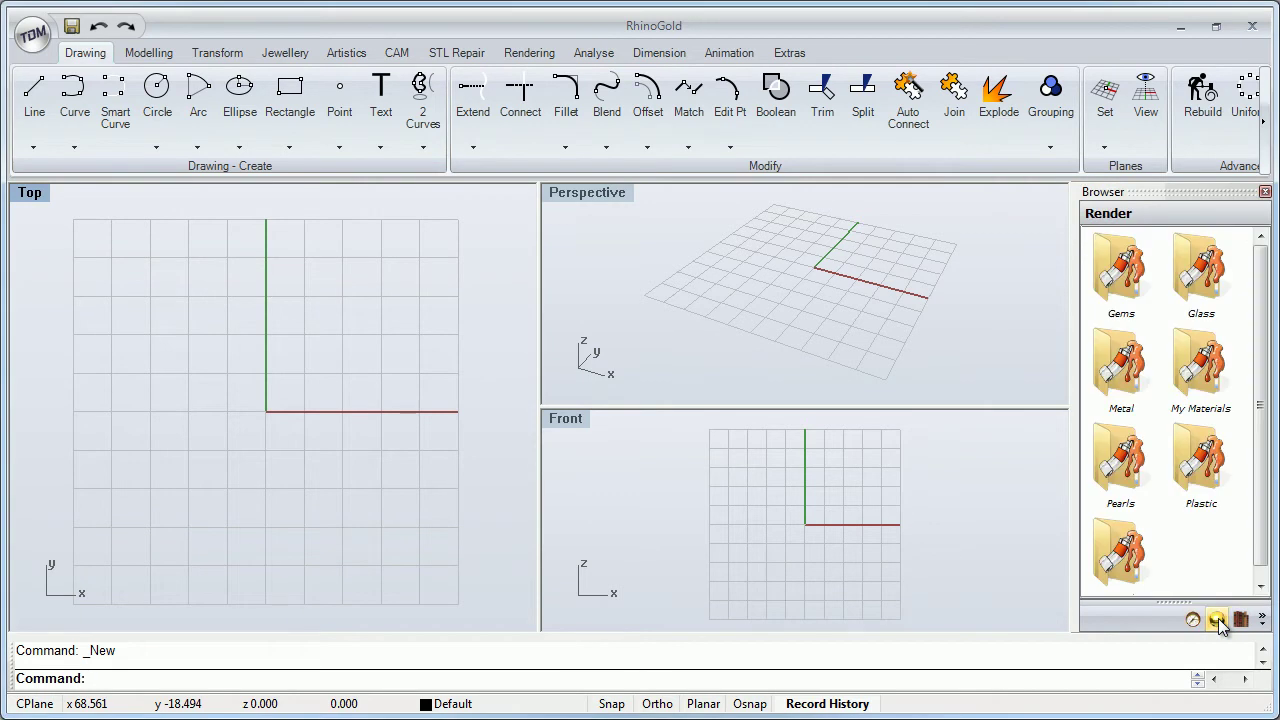
left_click(1241, 620)
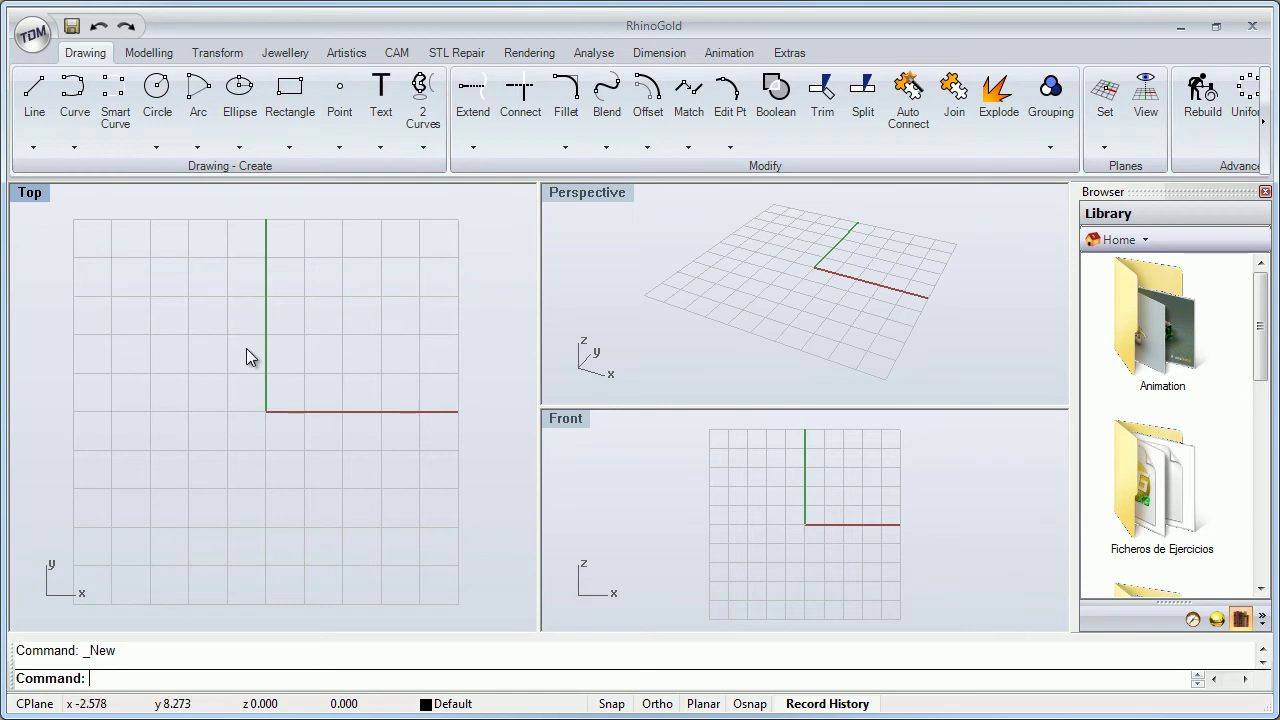
left_click(33, 42)
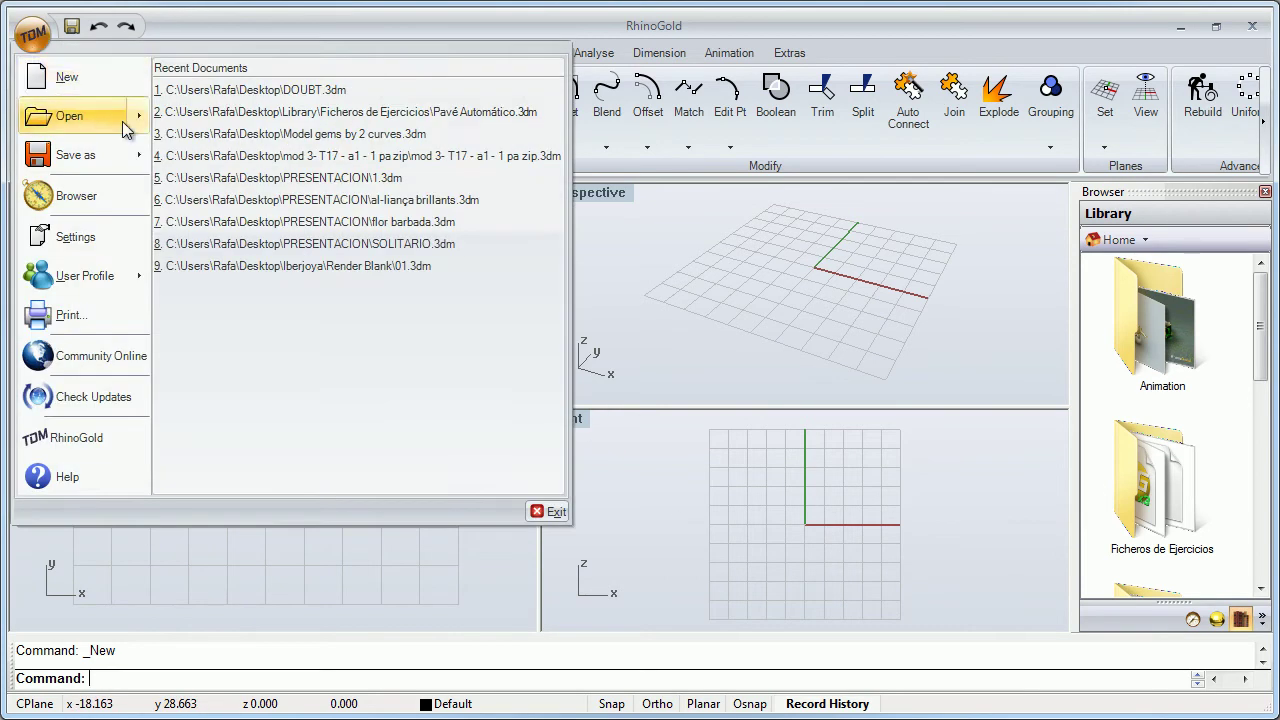
mouse_move(98, 120)
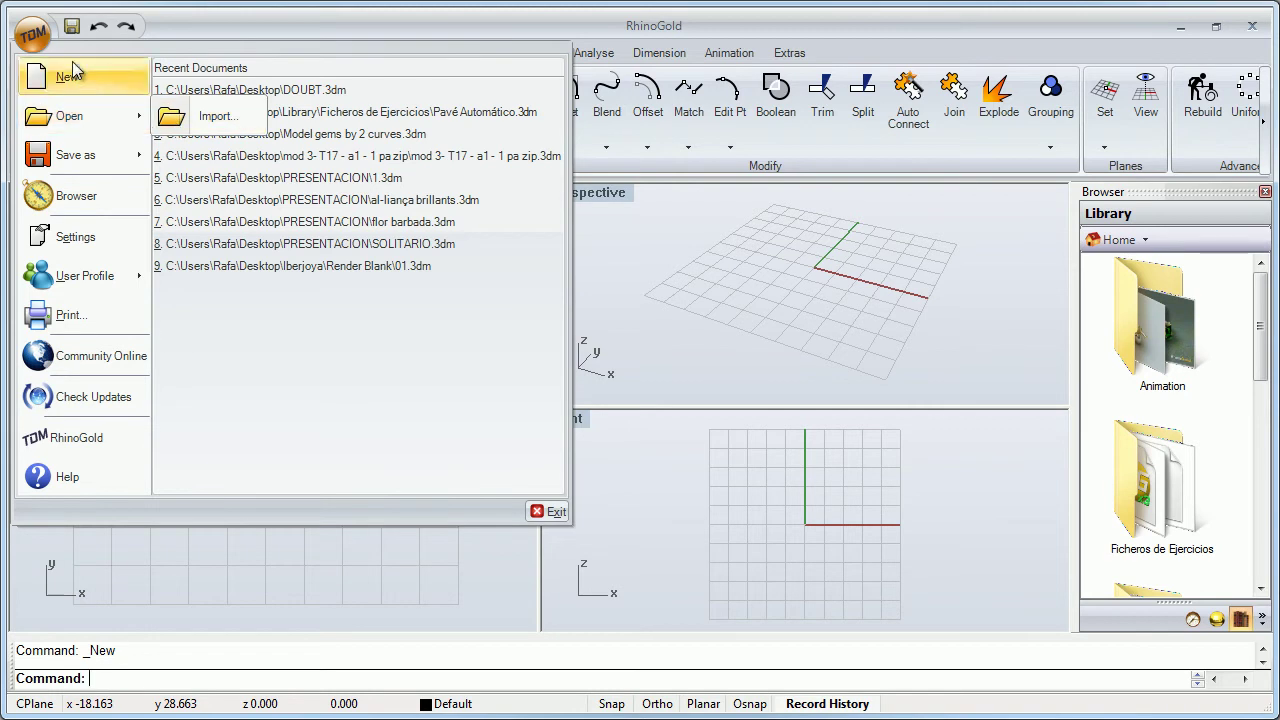
left_click(45, 45)
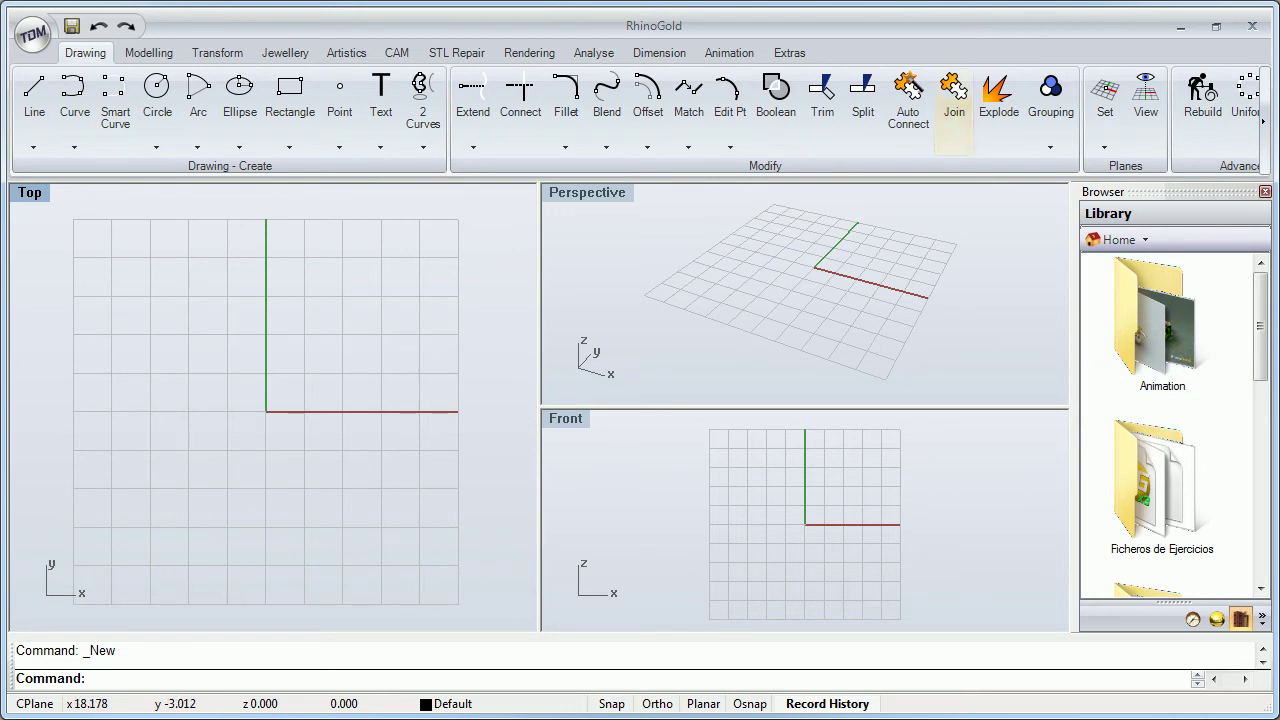
scroll(1256, 333, "down", 12)
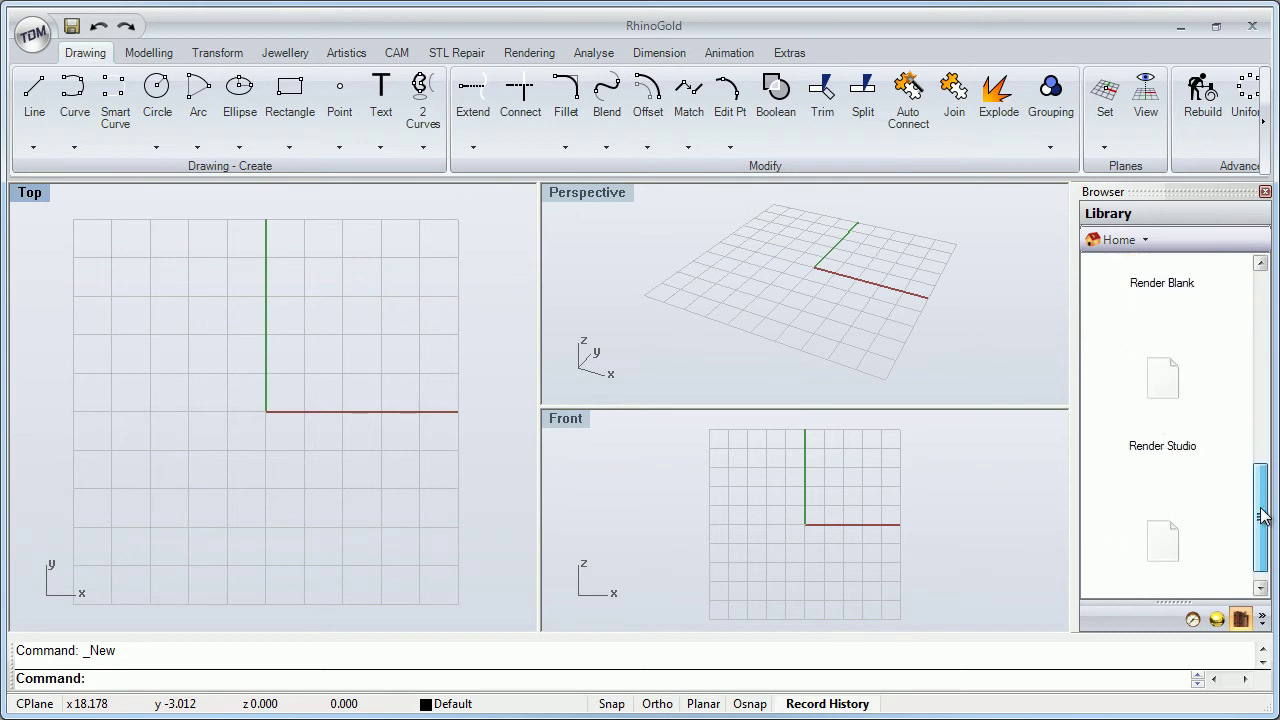
left_click_drag(1264, 540, 1258, 307)
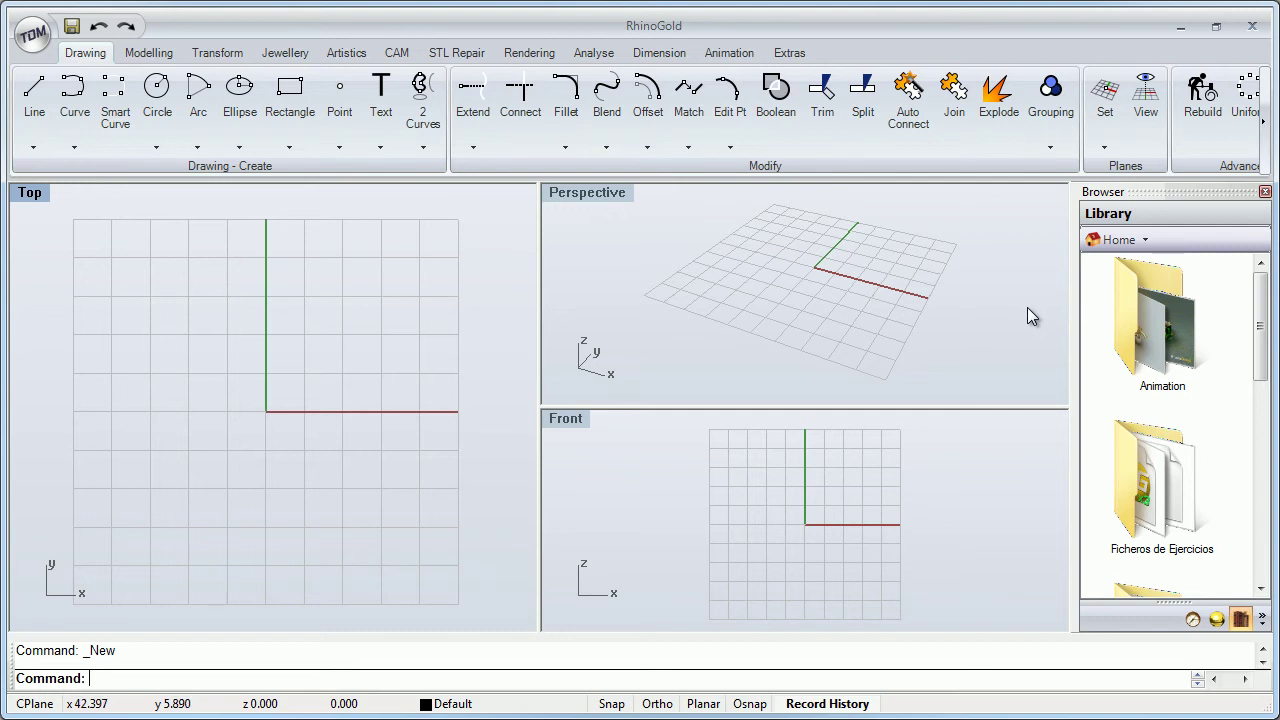
double_click(1137, 334)
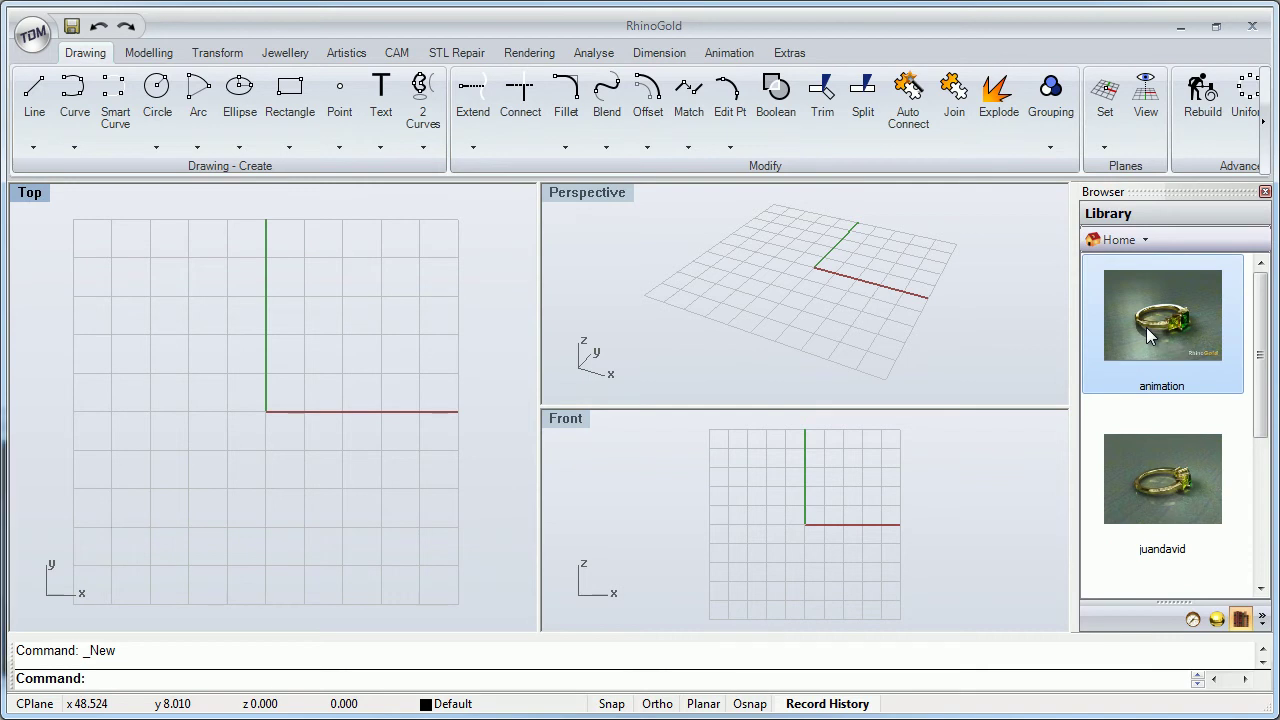
double_click(1147, 328)
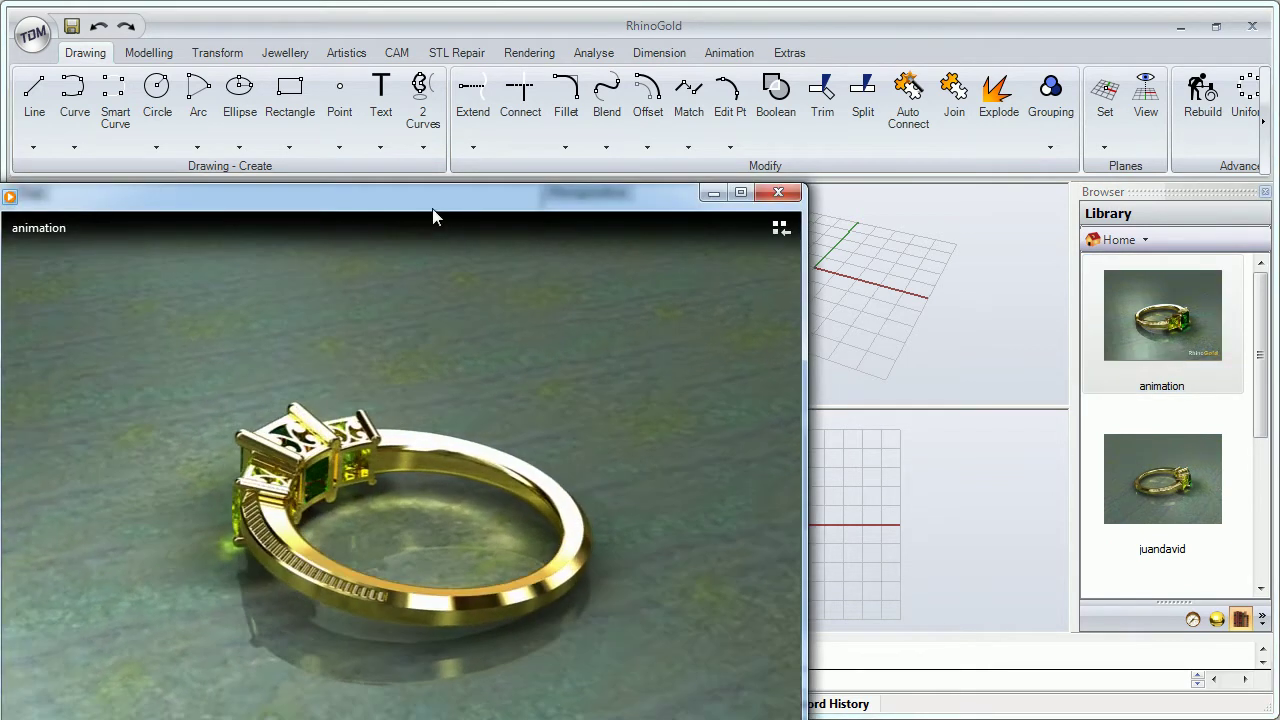
left_click_drag(434, 206, 594, 112)
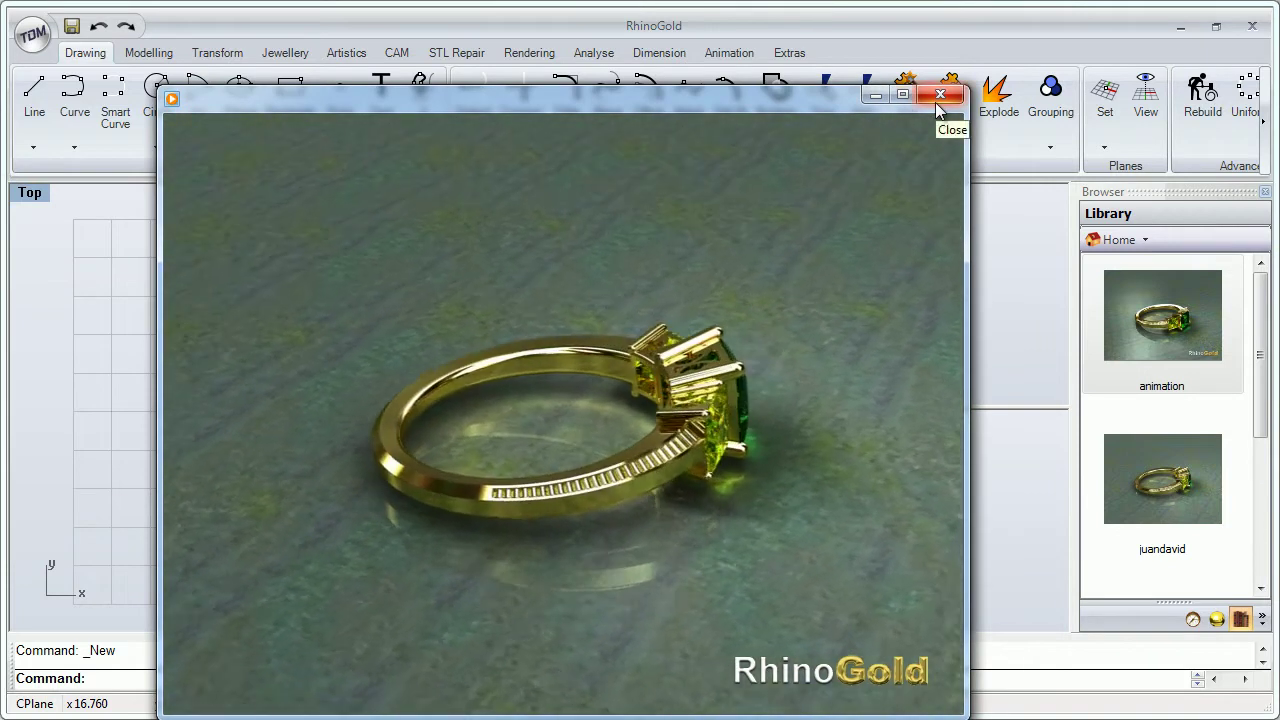
left_click(938, 97)
left_click(1094, 239)
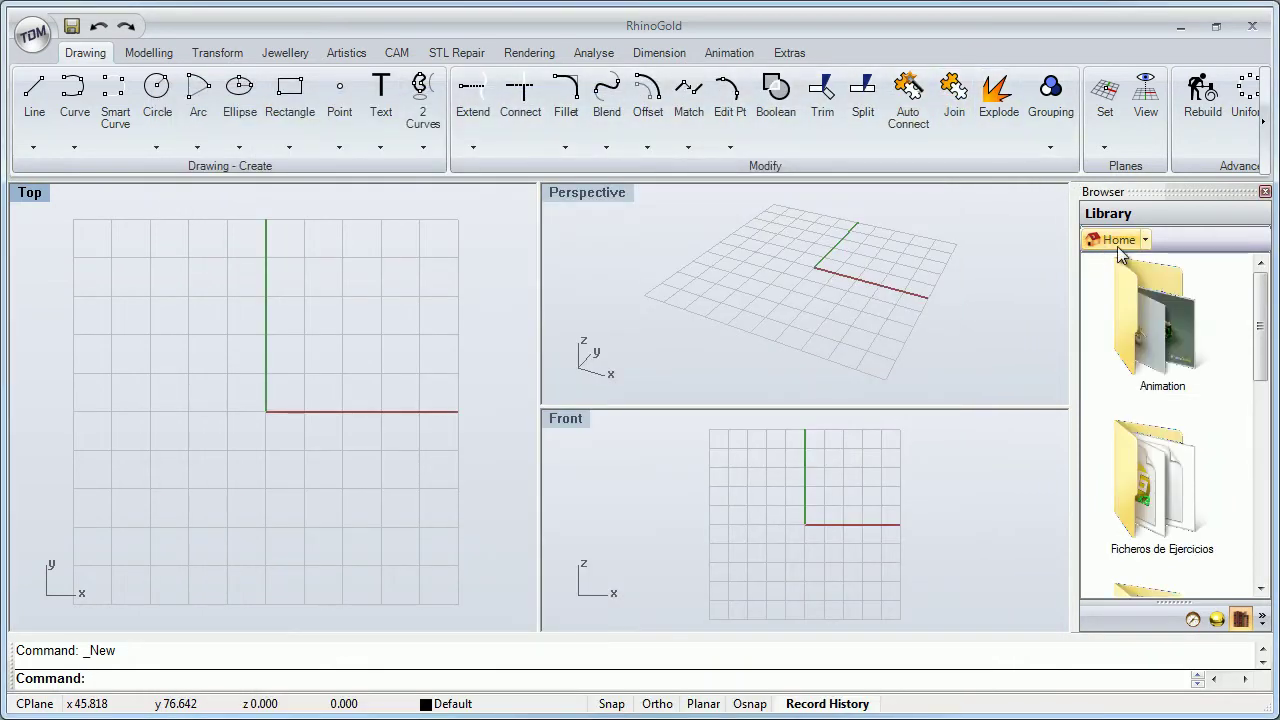
Import the Asistente STL ring from Ficheros de Ejercicios into the Perspective viewport.
double_click(1150, 461)
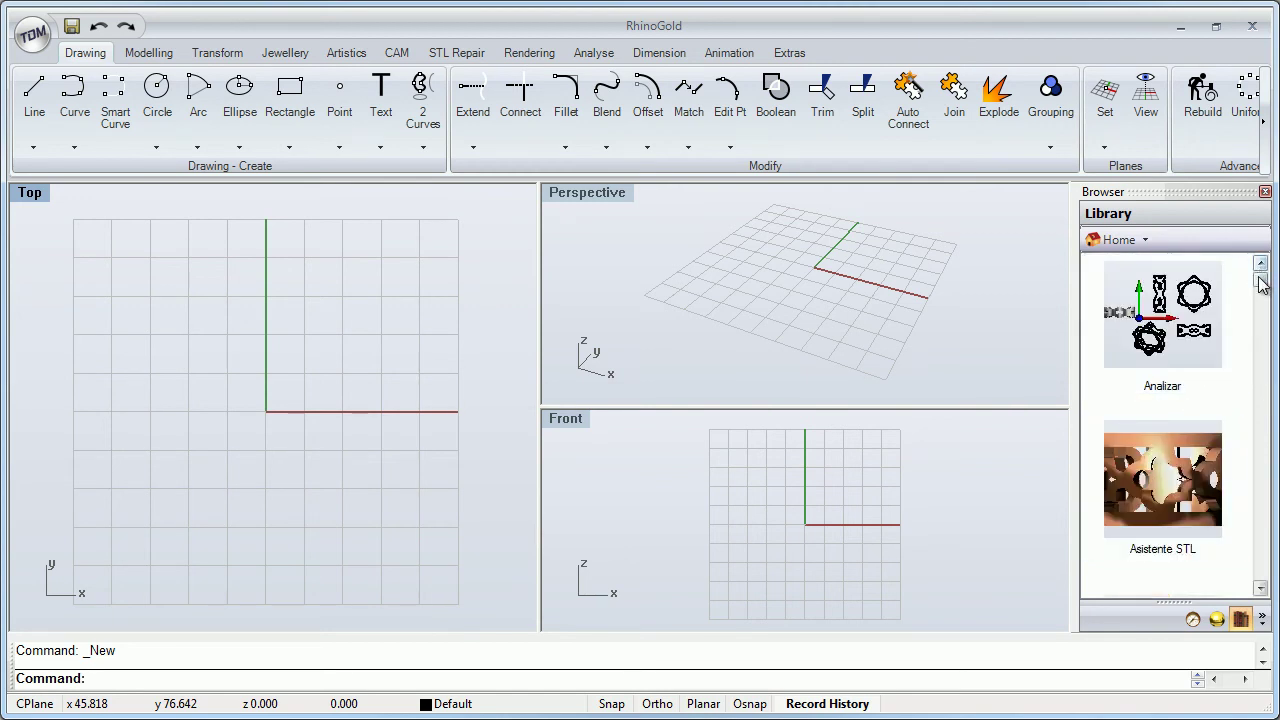
left_click_drag(1260, 285, 1238, 270)
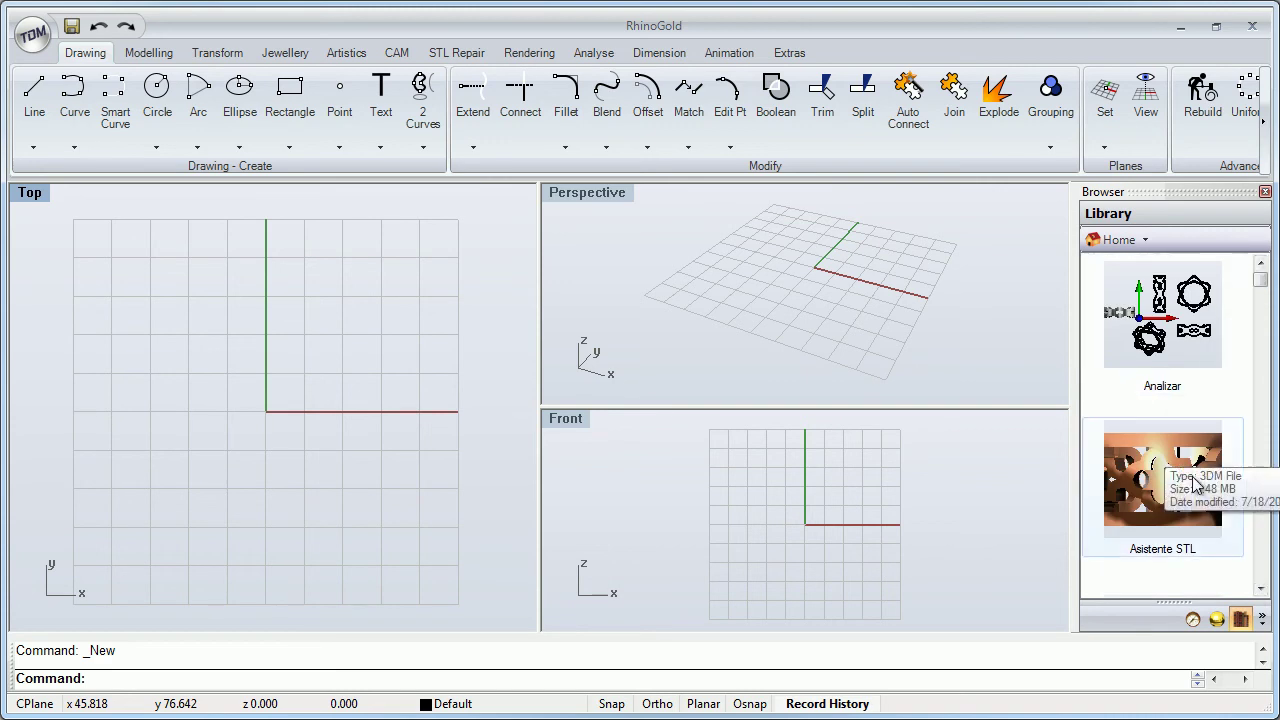
left_click_drag(1195, 485, 851, 306)
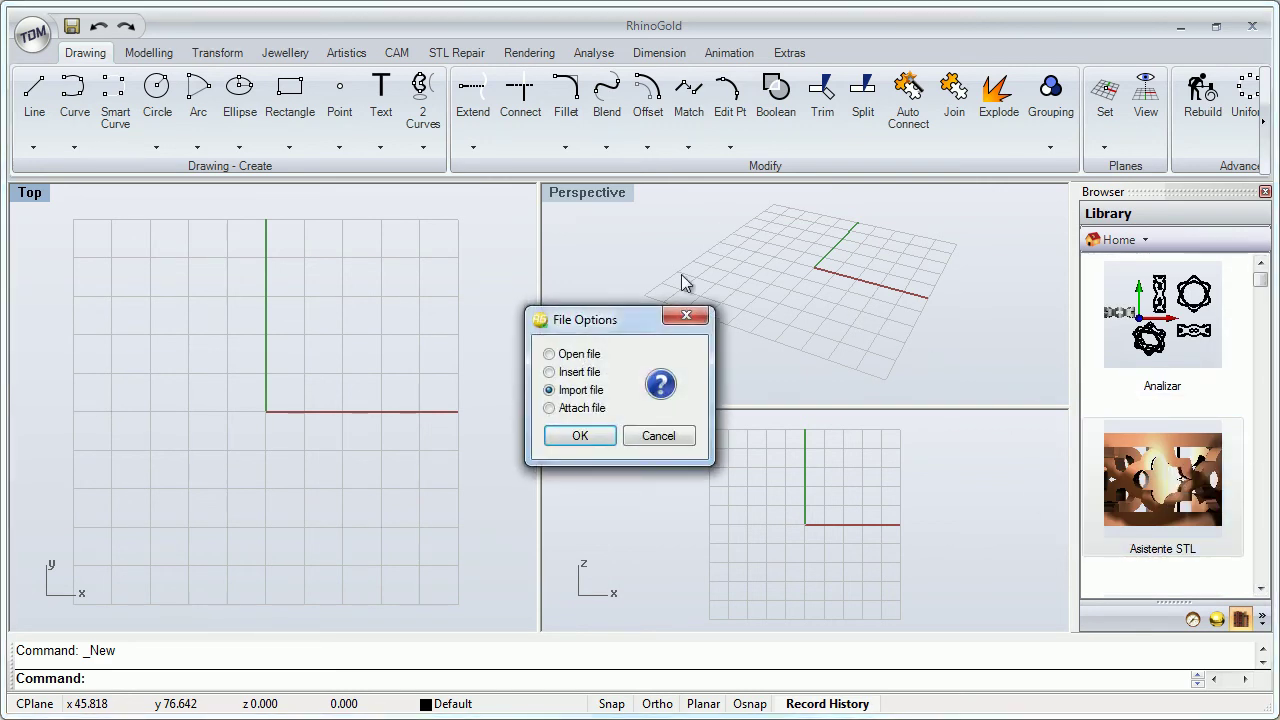
left_click(569, 434)
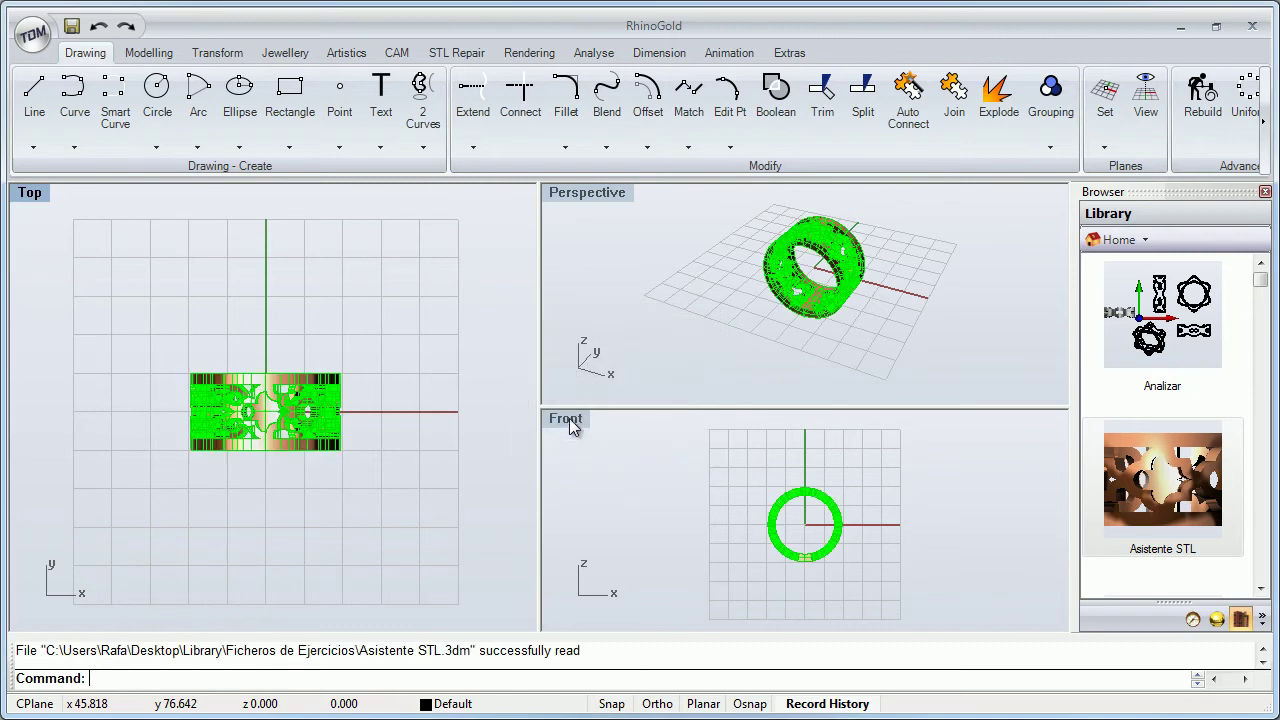
right_click_drag(829, 267, 844, 226)
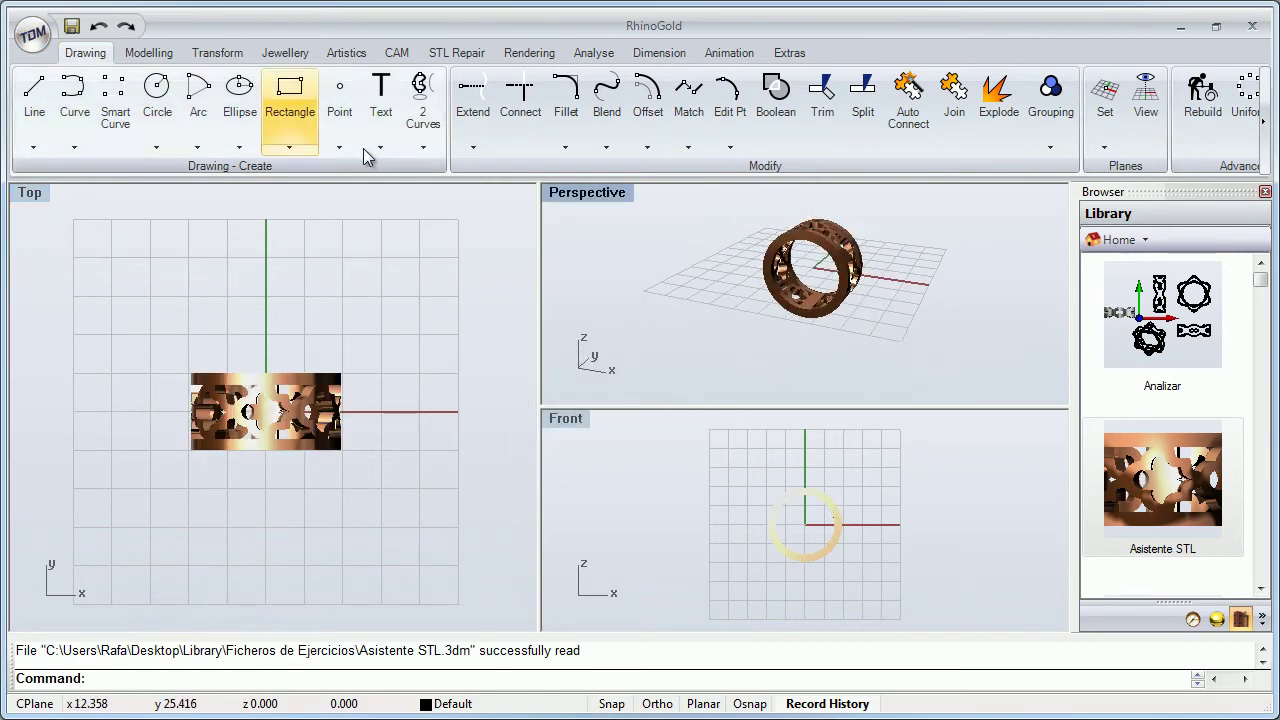
Delete the imported ring and open Formación from Library Home to reach the Training Guide files.
left_click(815, 288)
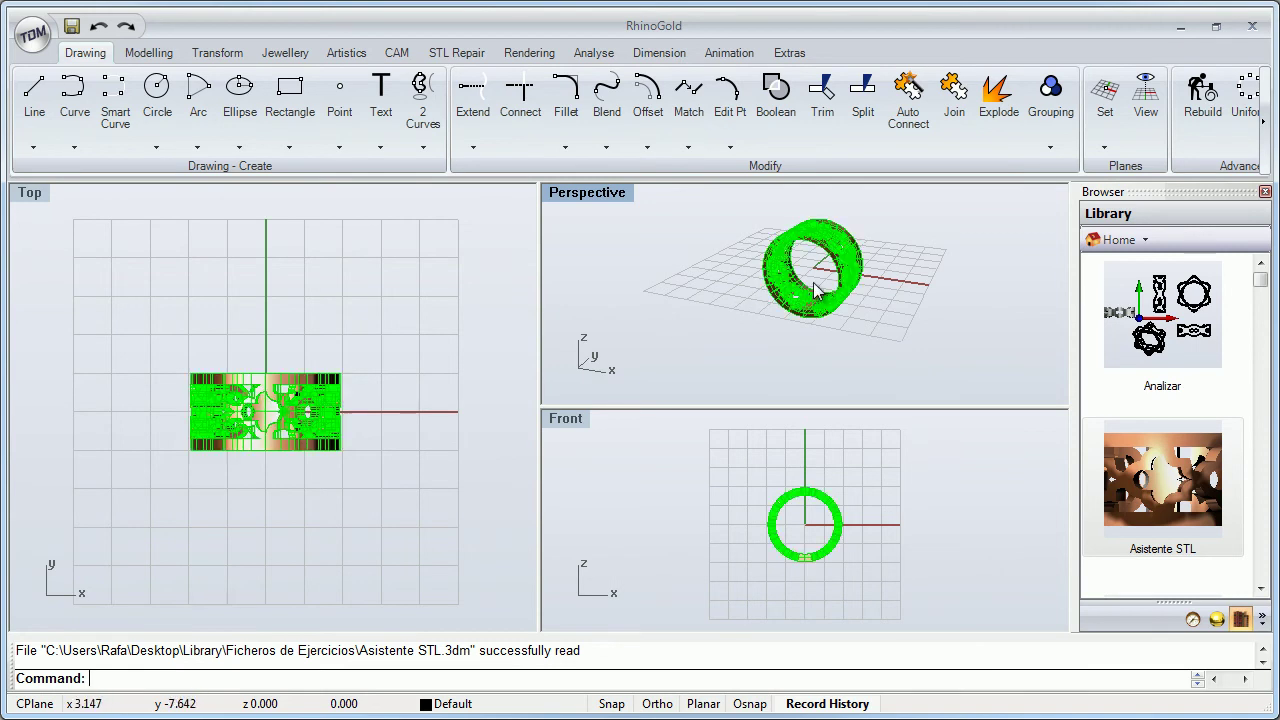
key("Delete")
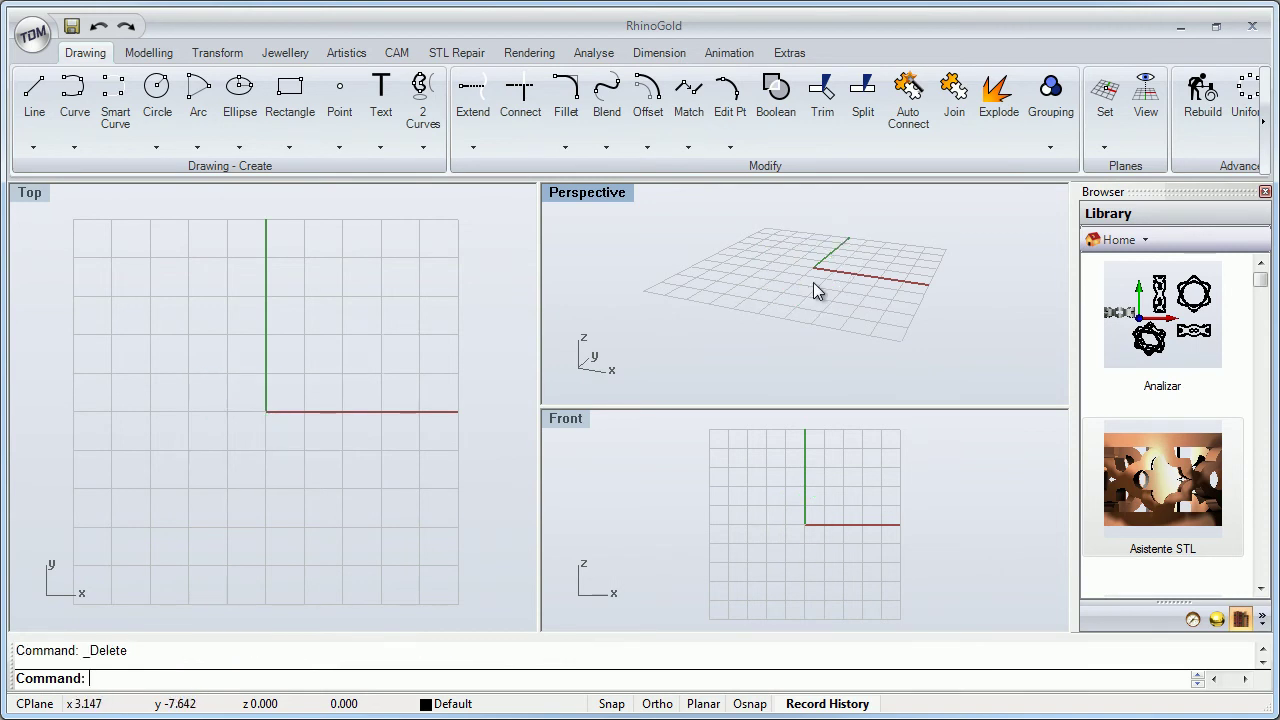
left_click(1110, 240)
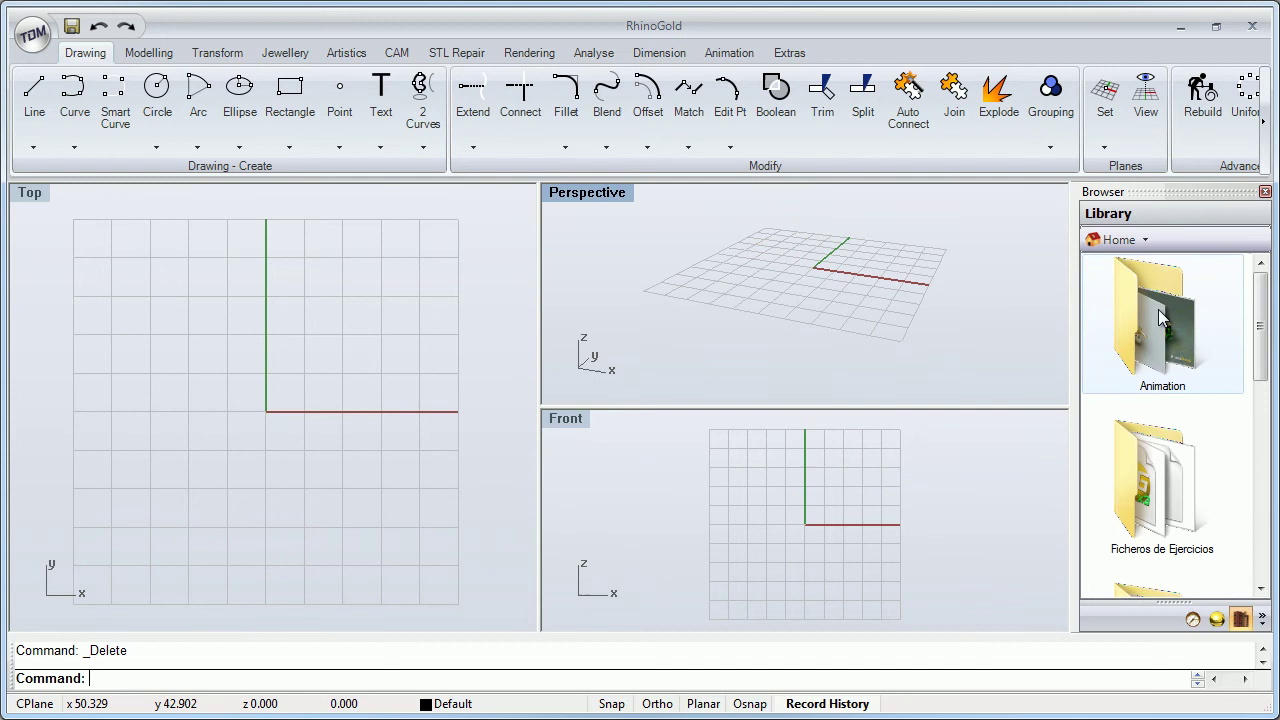
left_click_drag(1256, 345, 1250, 430)
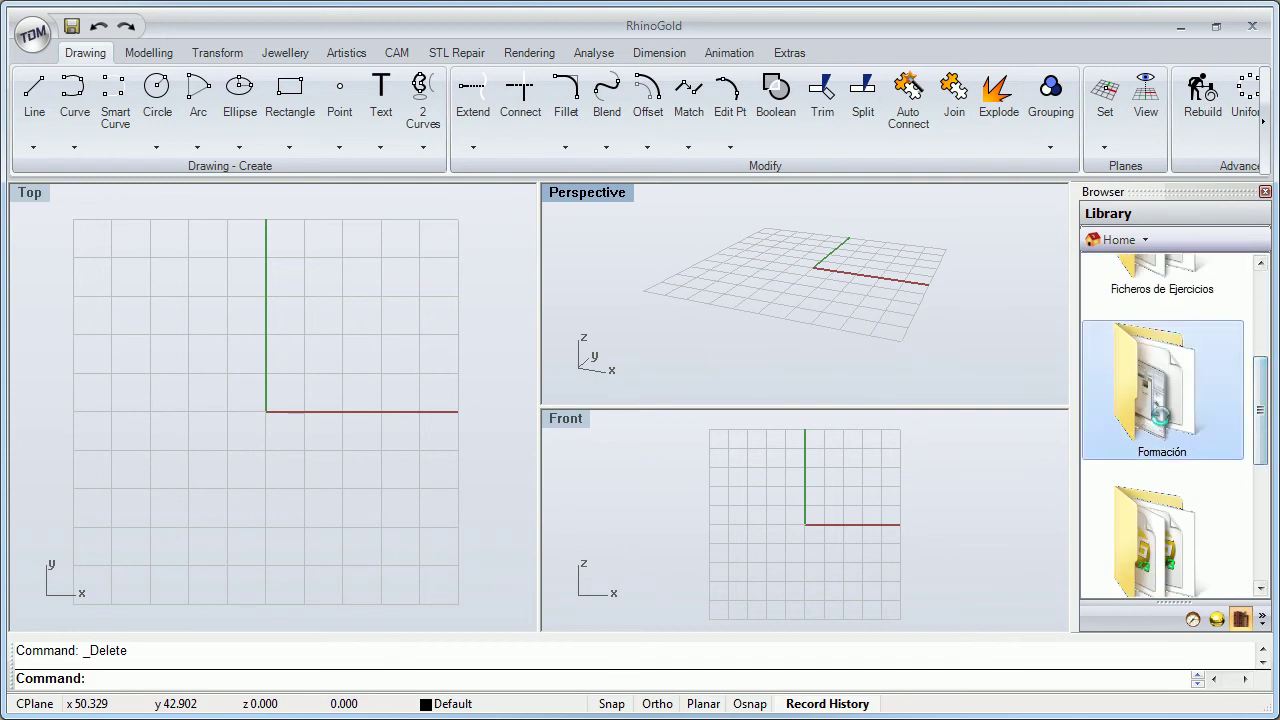
double_click(1160, 385)
left_click_drag(1270, 338, 1255, 515)
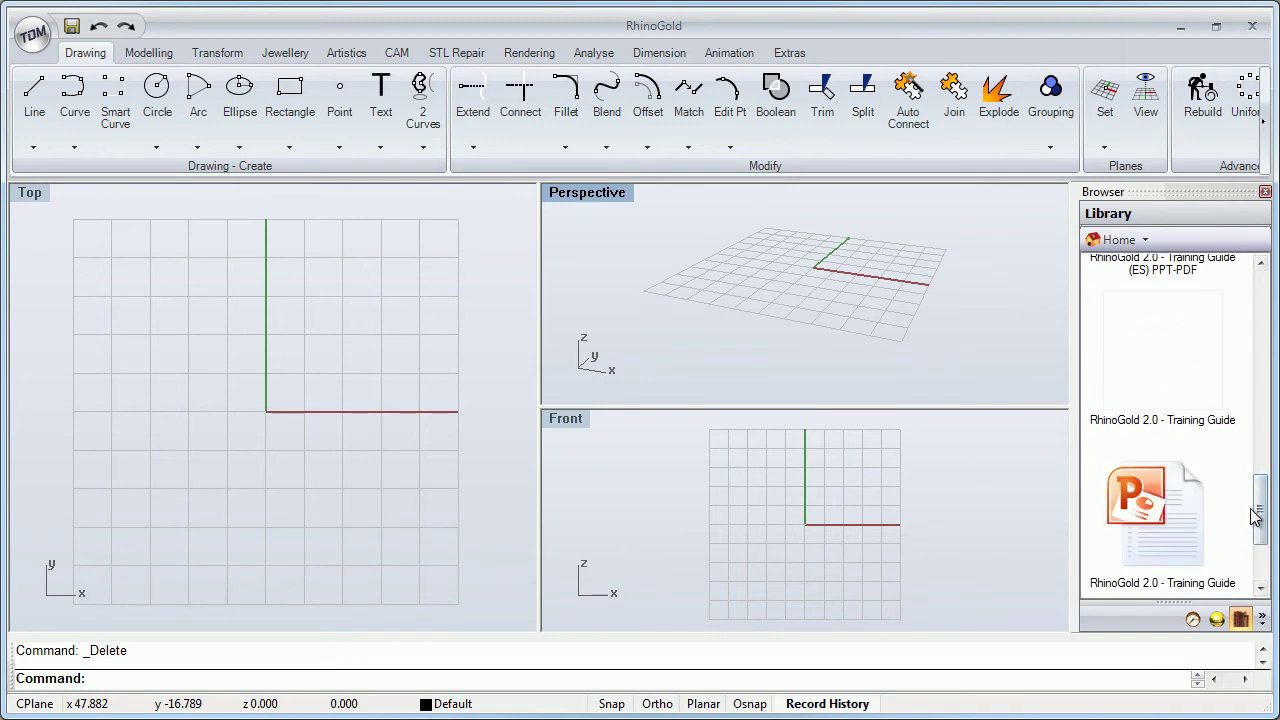
Open the RhinoGold 2.0 - Training Guide presentation in PowerPoint, then close it.
double_click(1197, 510)
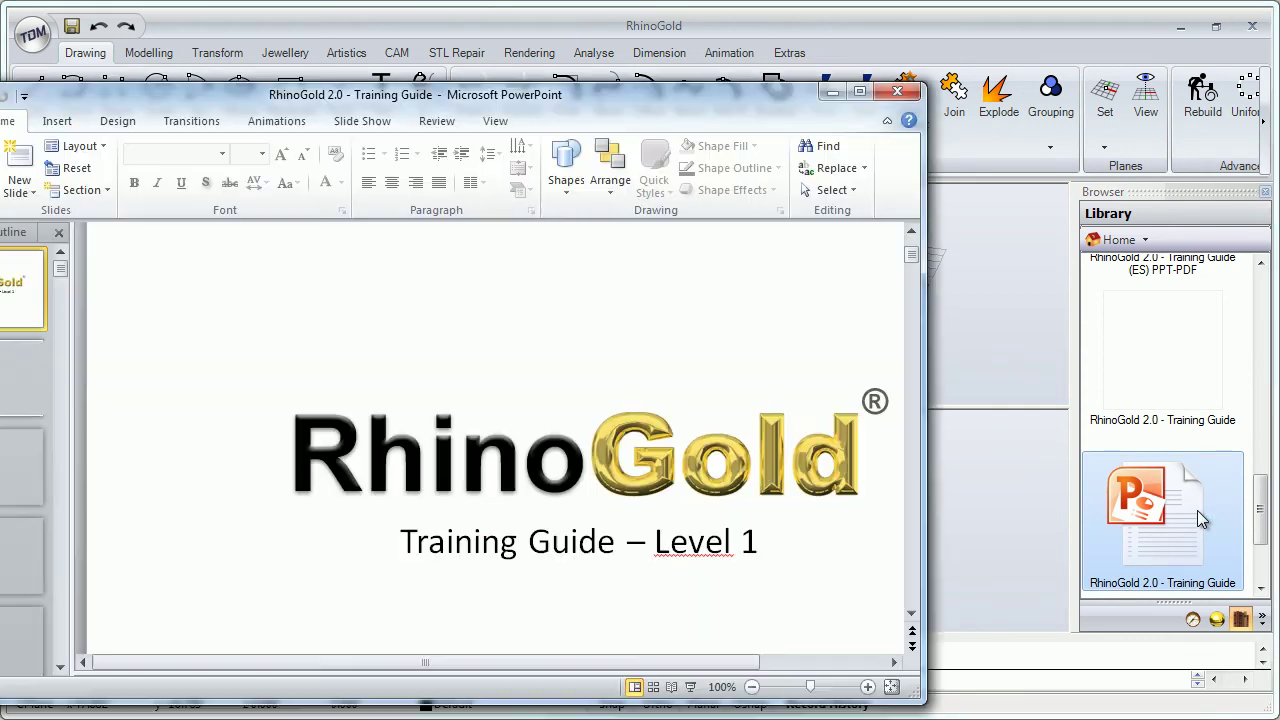
left_click(897, 91)
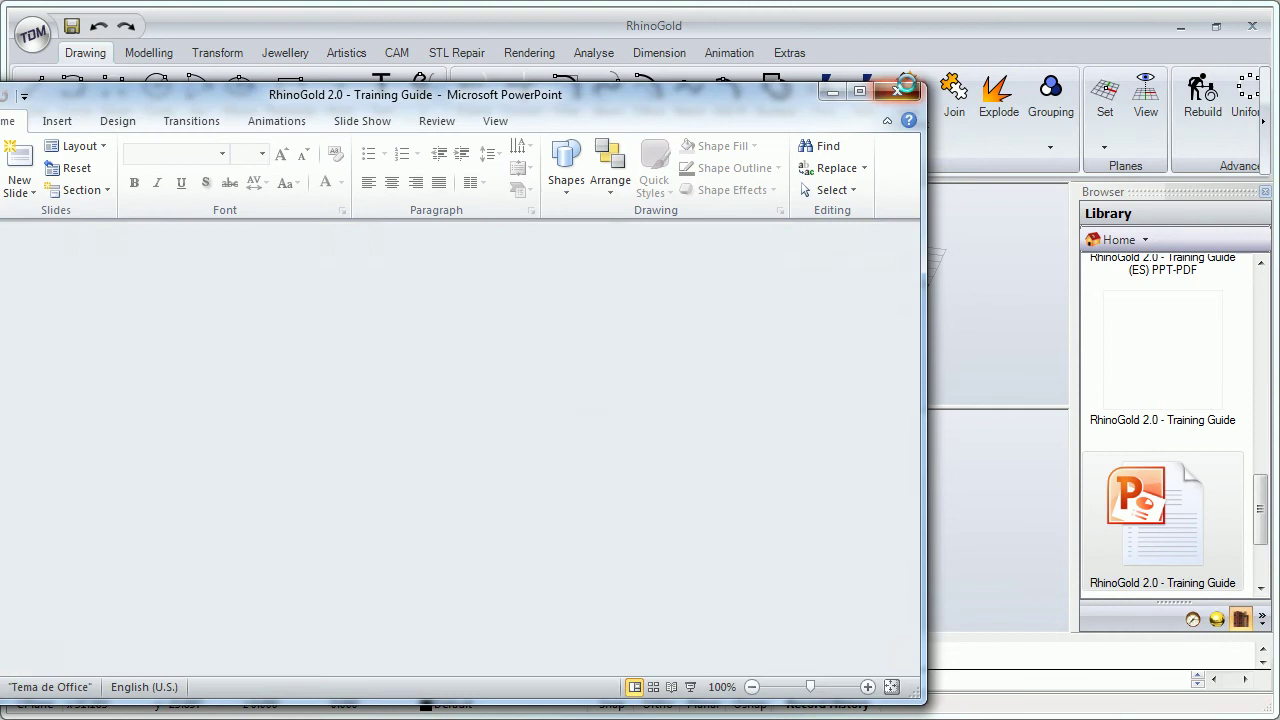
left_click(1093, 240)
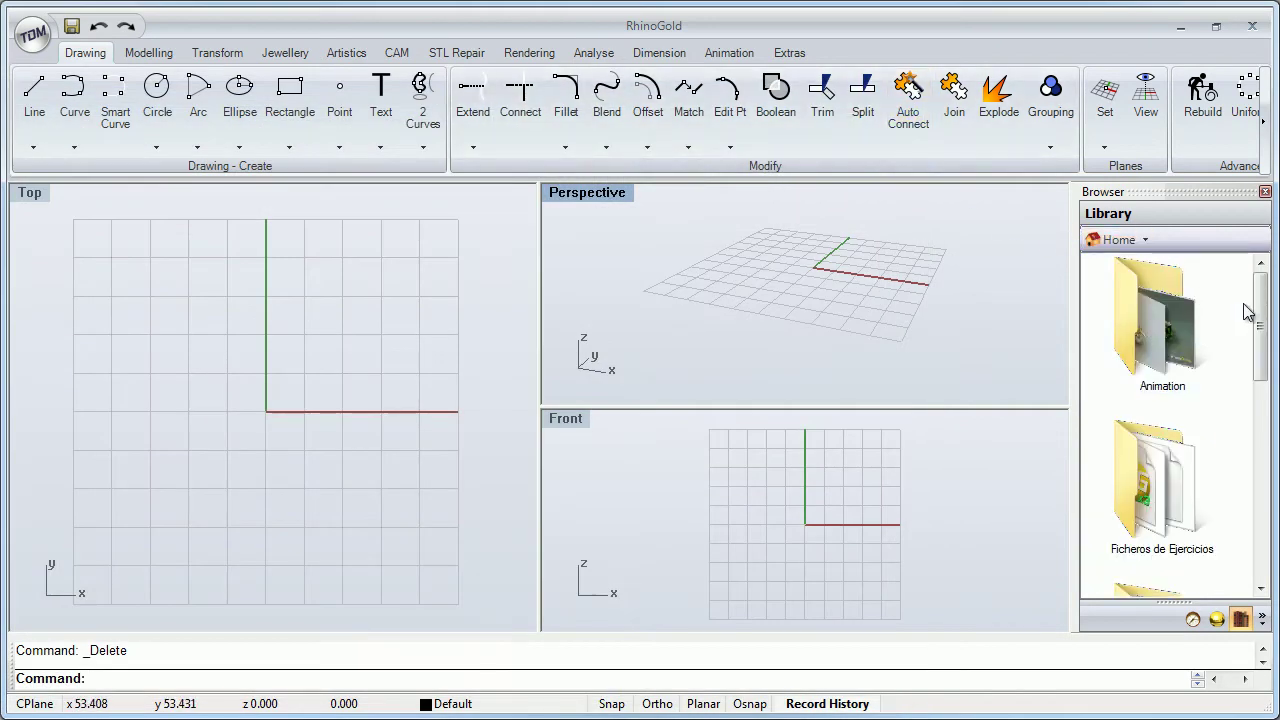
Open the Library's Sketch folder and open ring sketch 198 from its thumbnails.
left_click_drag(1258, 316, 1249, 520)
double_click(1241, 548)
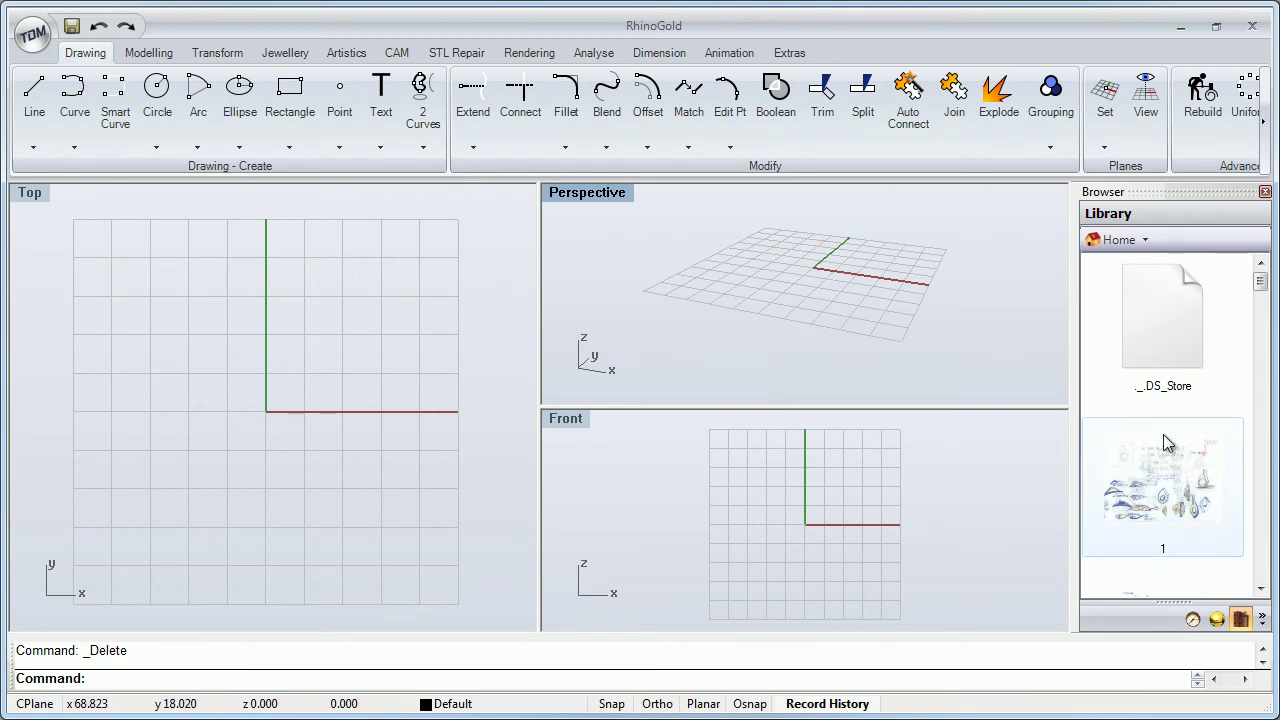
left_click_drag(1262, 282, 1262, 470)
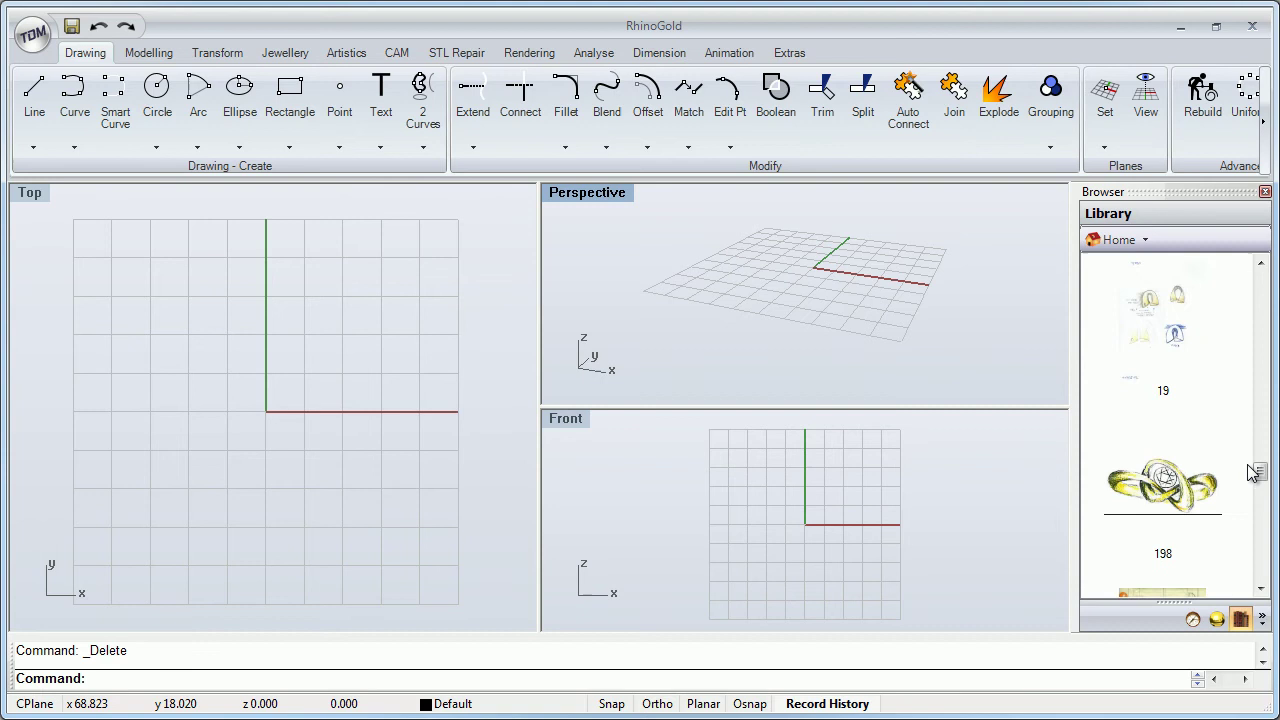
left_click(1162, 472)
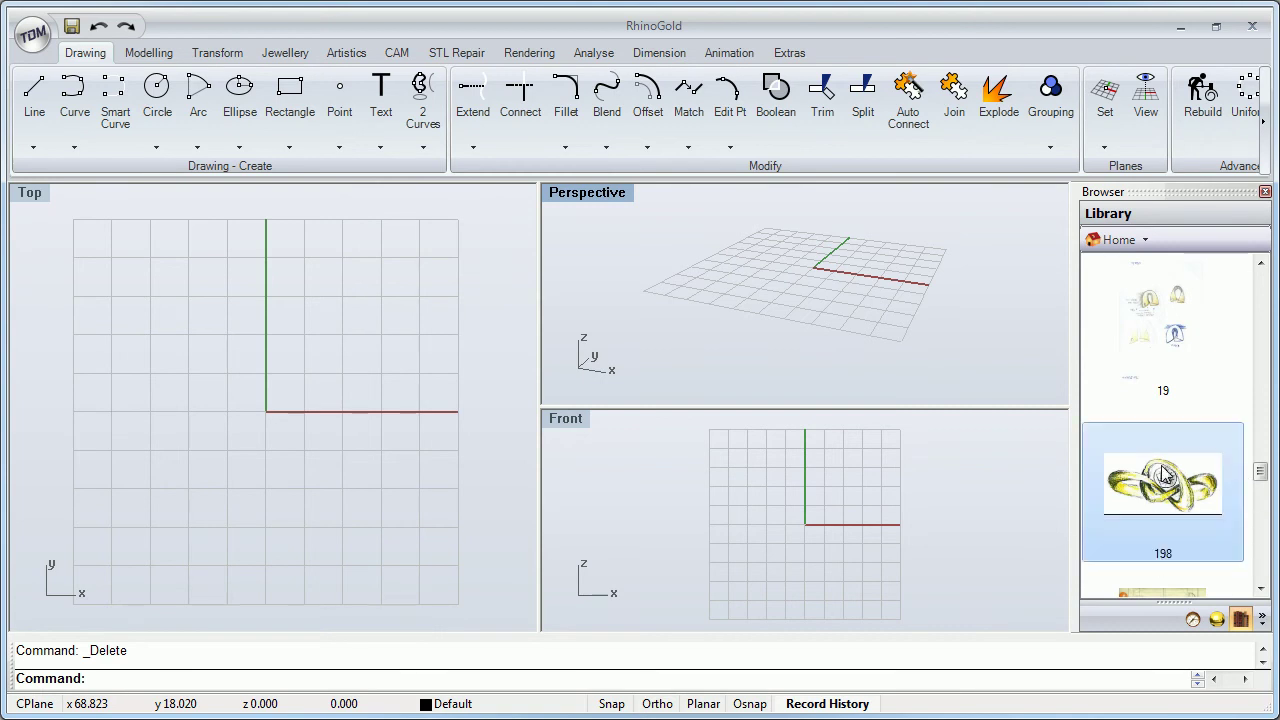
double_click(1165, 475)
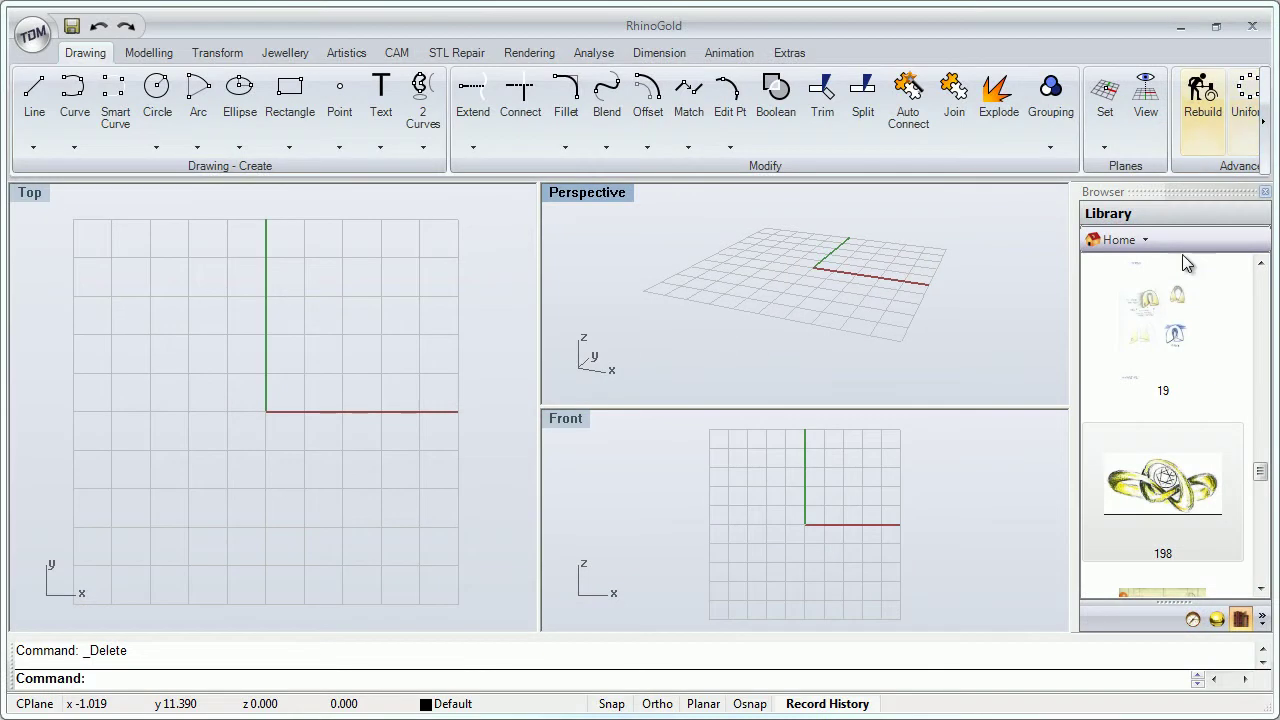
View sketch image 19 in Windows Photo Viewer, reposition the window, then close it.
double_click(1180, 352)
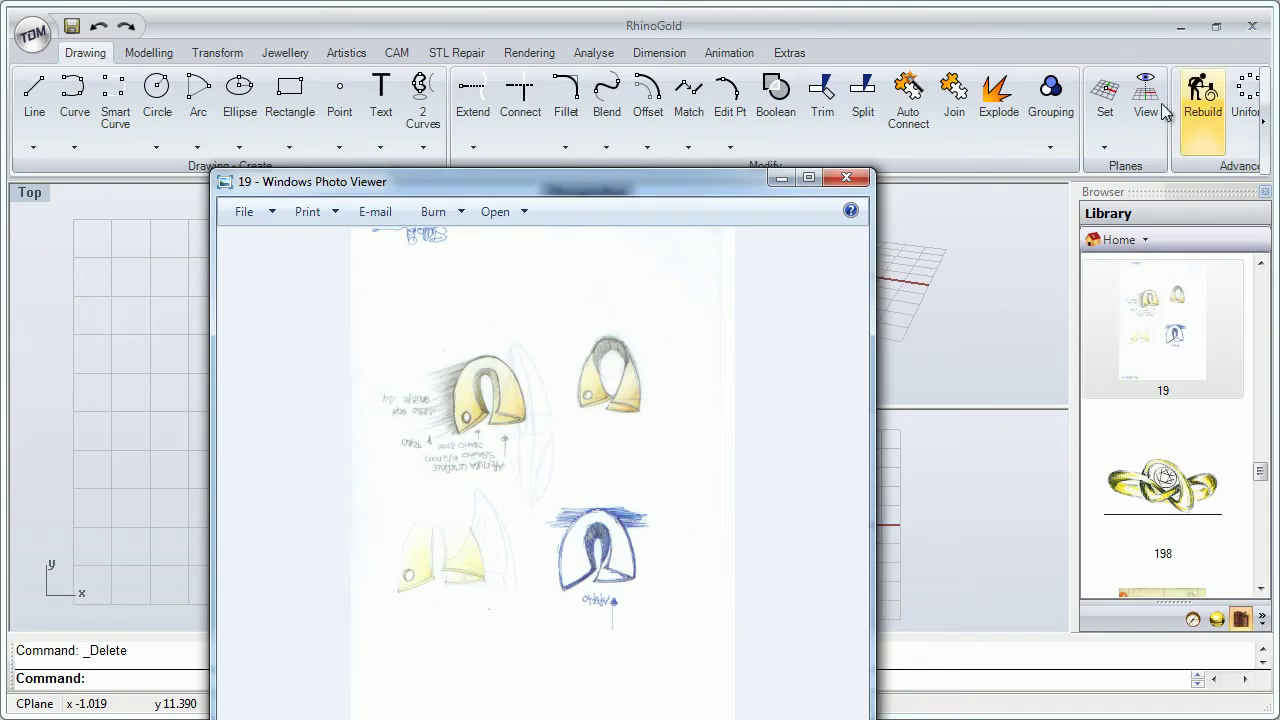
left_click_drag(704, 216, 658, 106)
left_click(812, 93)
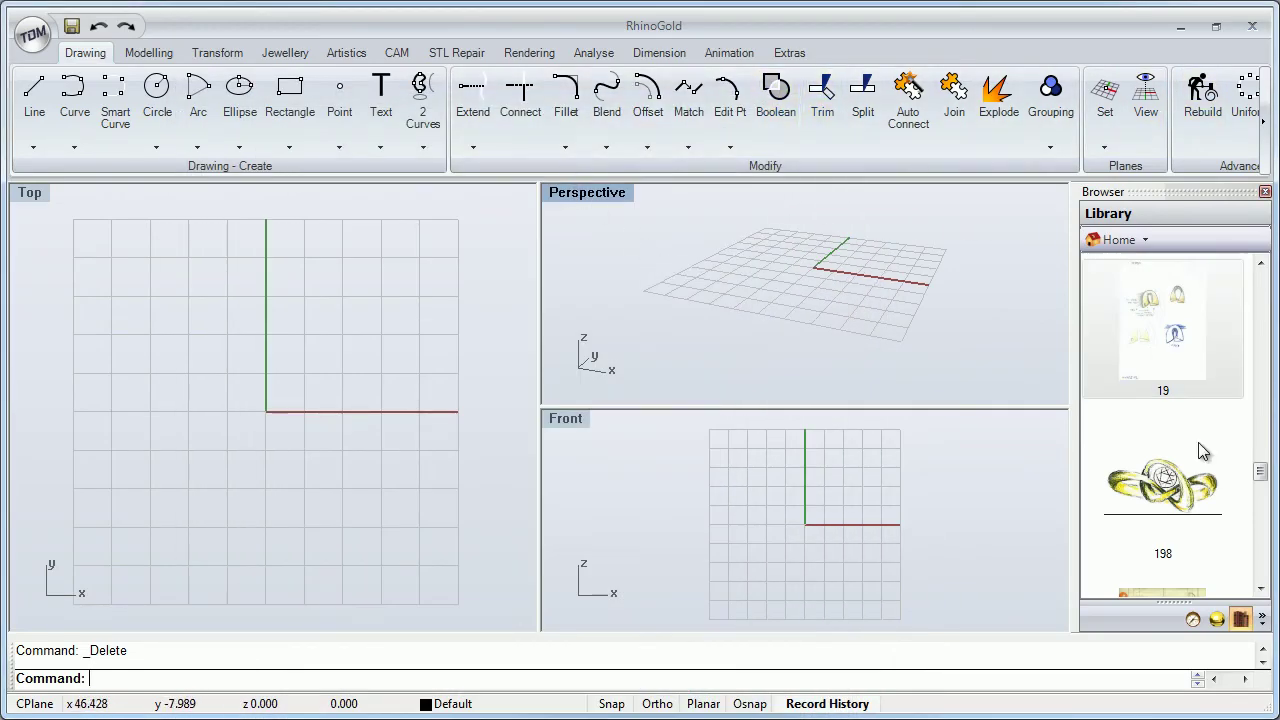
Drop the arbol004 sketch into Perspective as a 215.90 × 297.13 picture.
left_click_drag(1260, 470, 1260, 478)
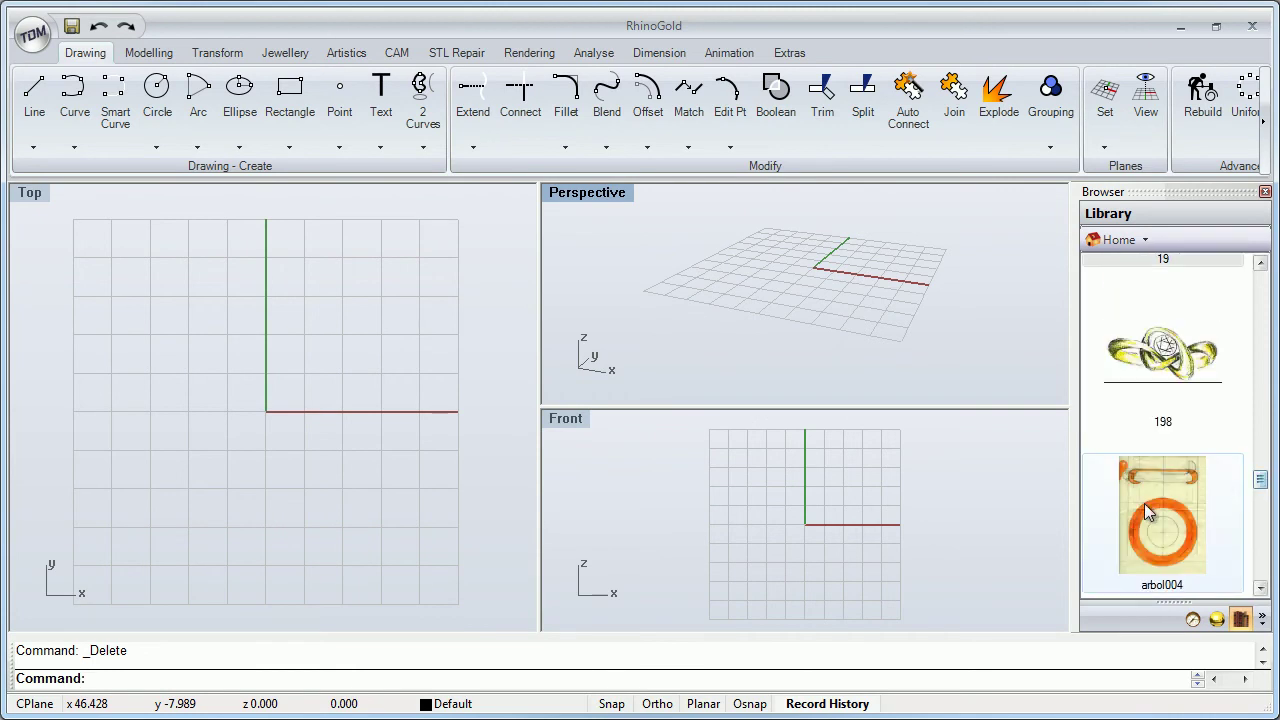
left_click_drag(1144, 503, 875, 316)
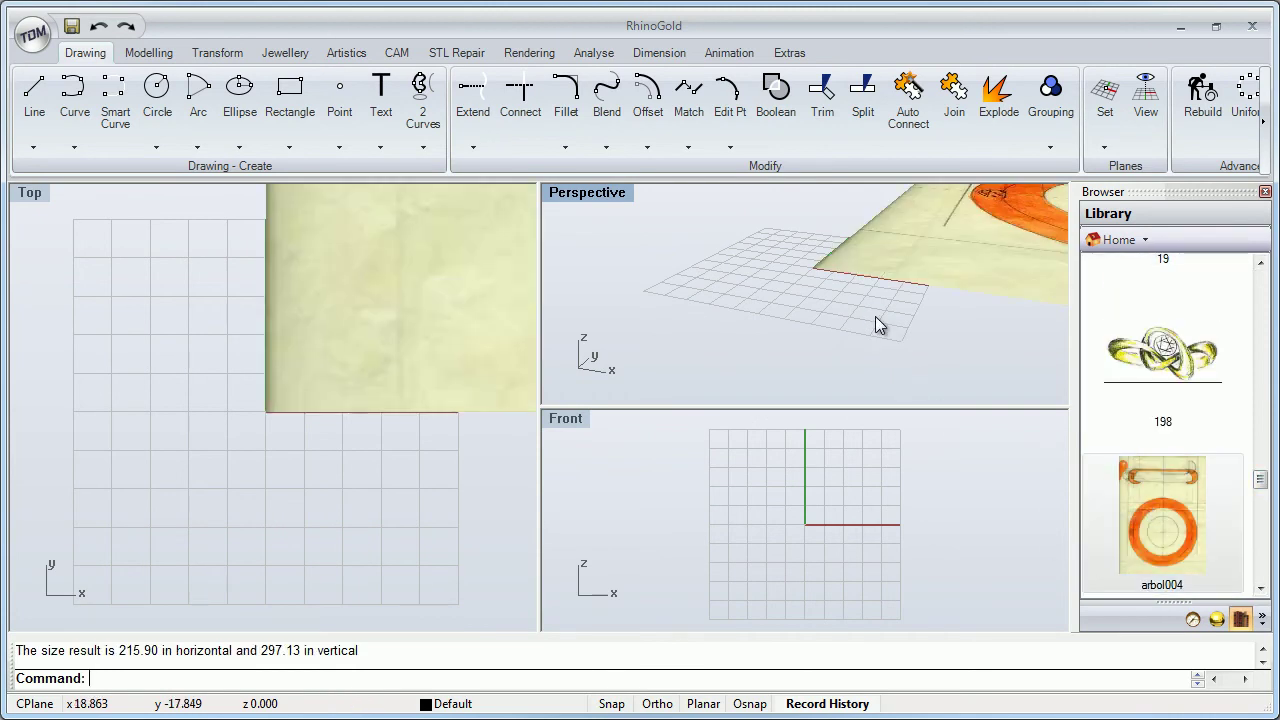
scroll(130, 358, "down", 6)
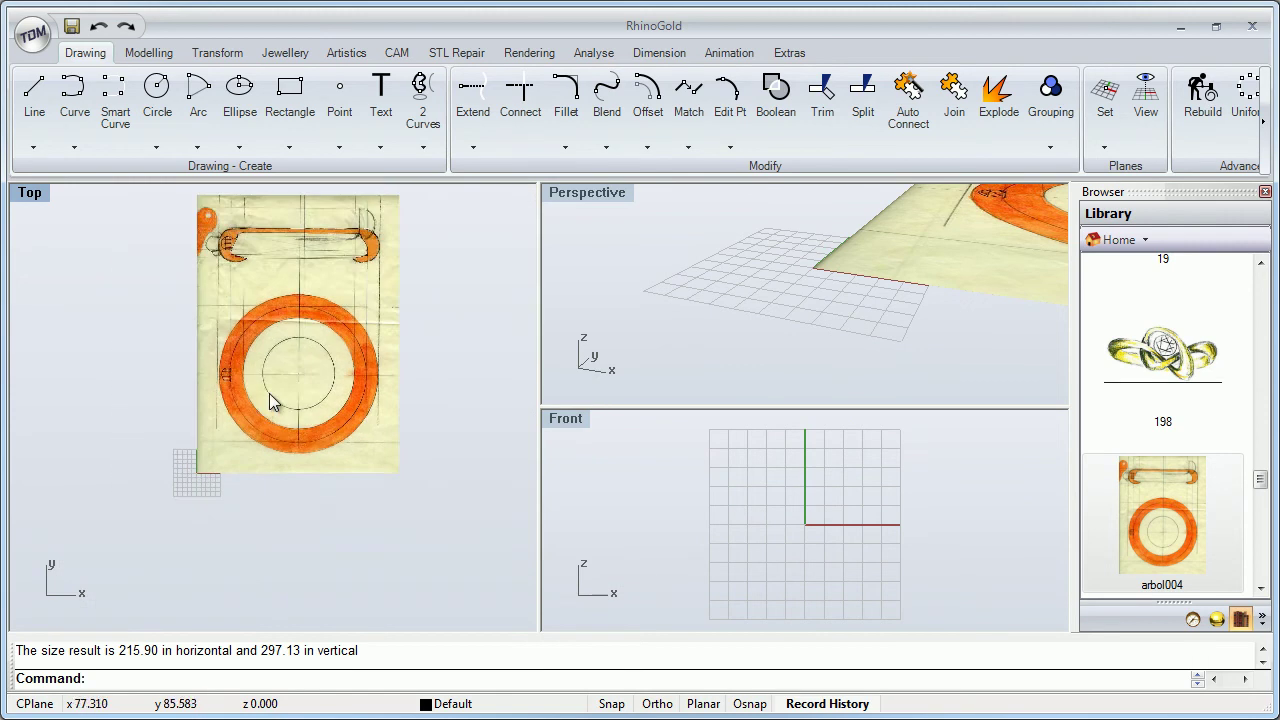
scroll(269, 393, "up", 1)
right_click_drag(271, 390, 239, 407)
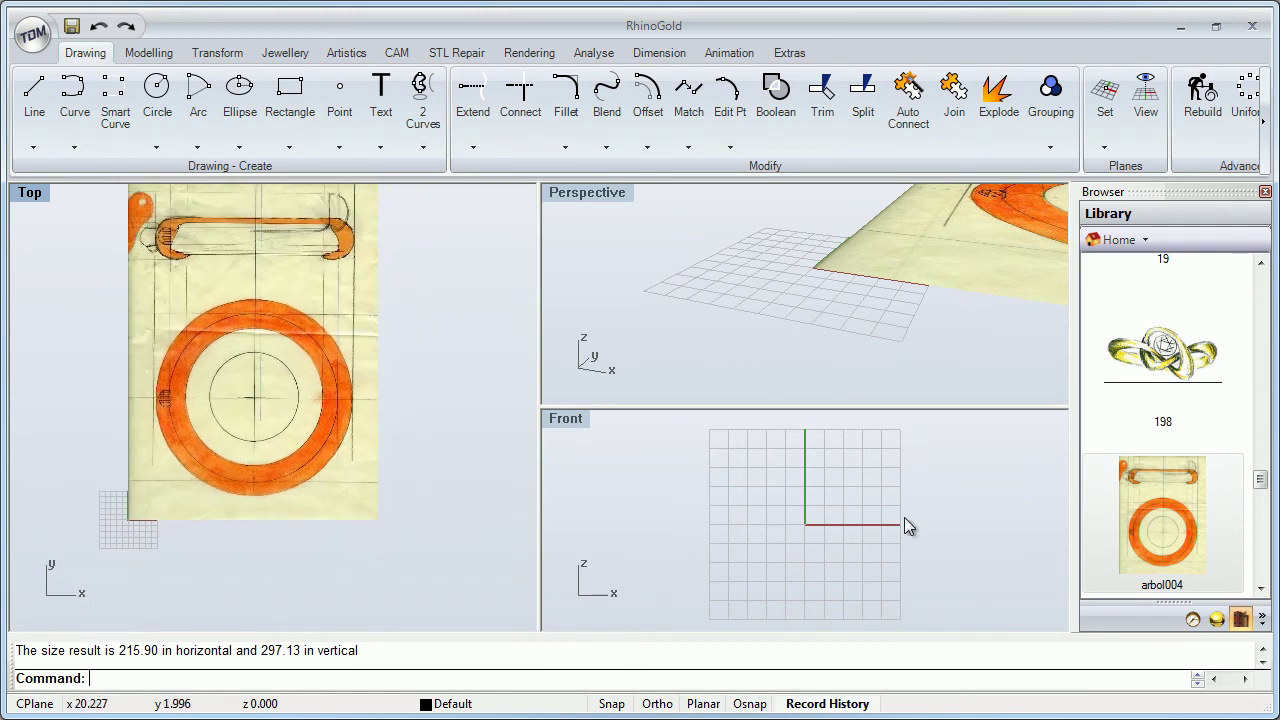
mouse_move(1258, 480)
left_mouse_down()
mouse_move(1259, 440)
mouse_move(1260, 472)
left_mouse_up()
Maximize Perspective, orbit to inspect the sketch sheet, then restore the four-viewport layout.
double_click(572, 197)
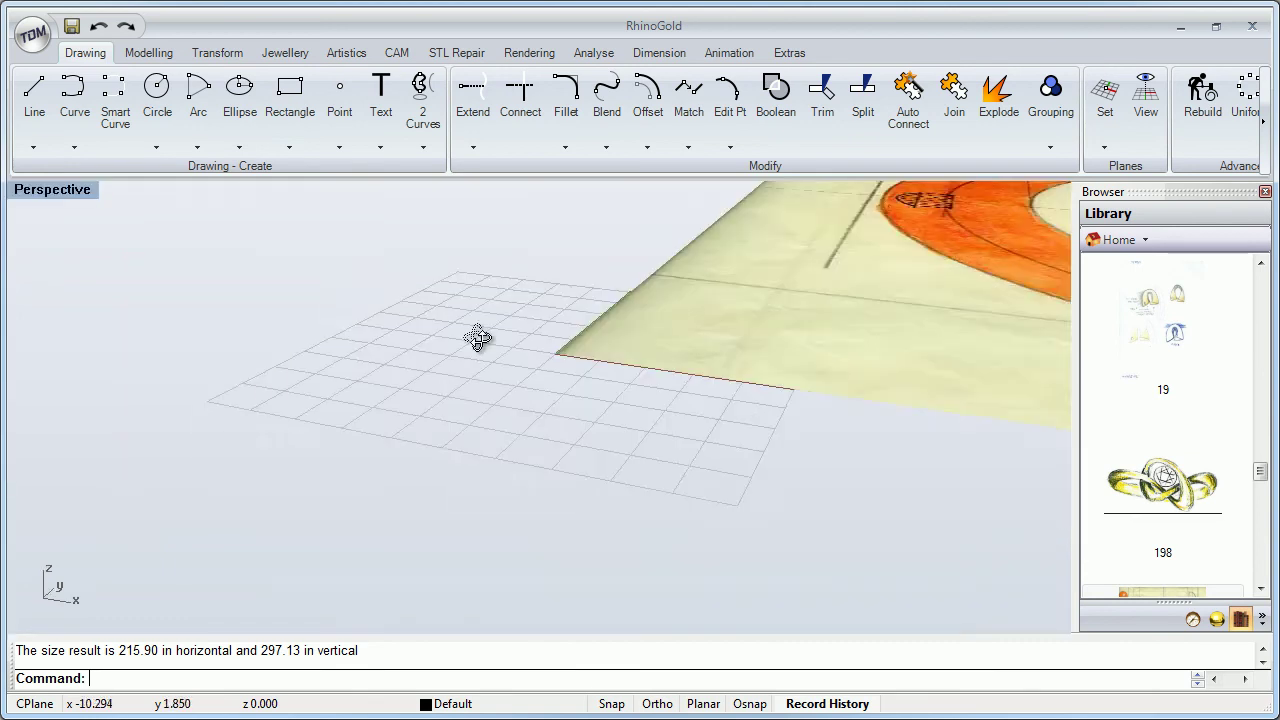
scroll(500, 350, "up", 3)
scroll(516, 360, "down", 6)
mouse_move(509, 417)
right_mouse_down()
mouse_move(574, 323)
mouse_move(428, 365)
right_mouse_up()
double_click(67, 195)
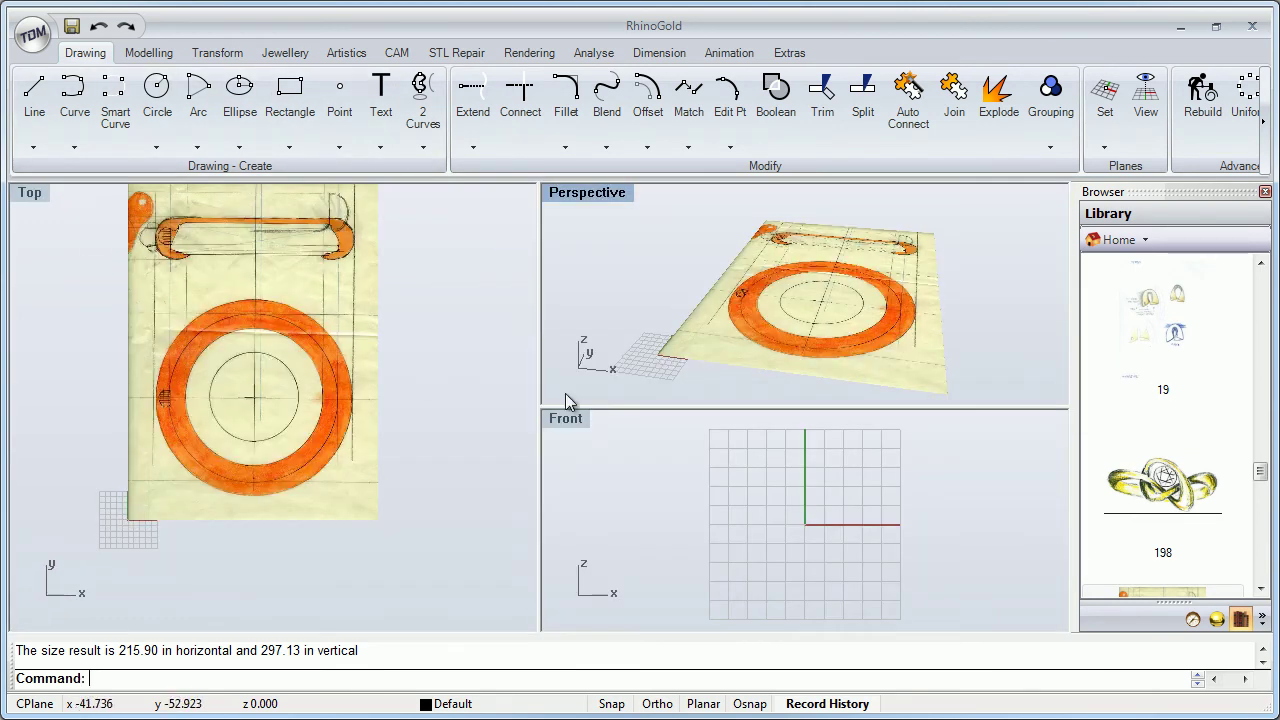
scroll(1258, 480, "down", 3)
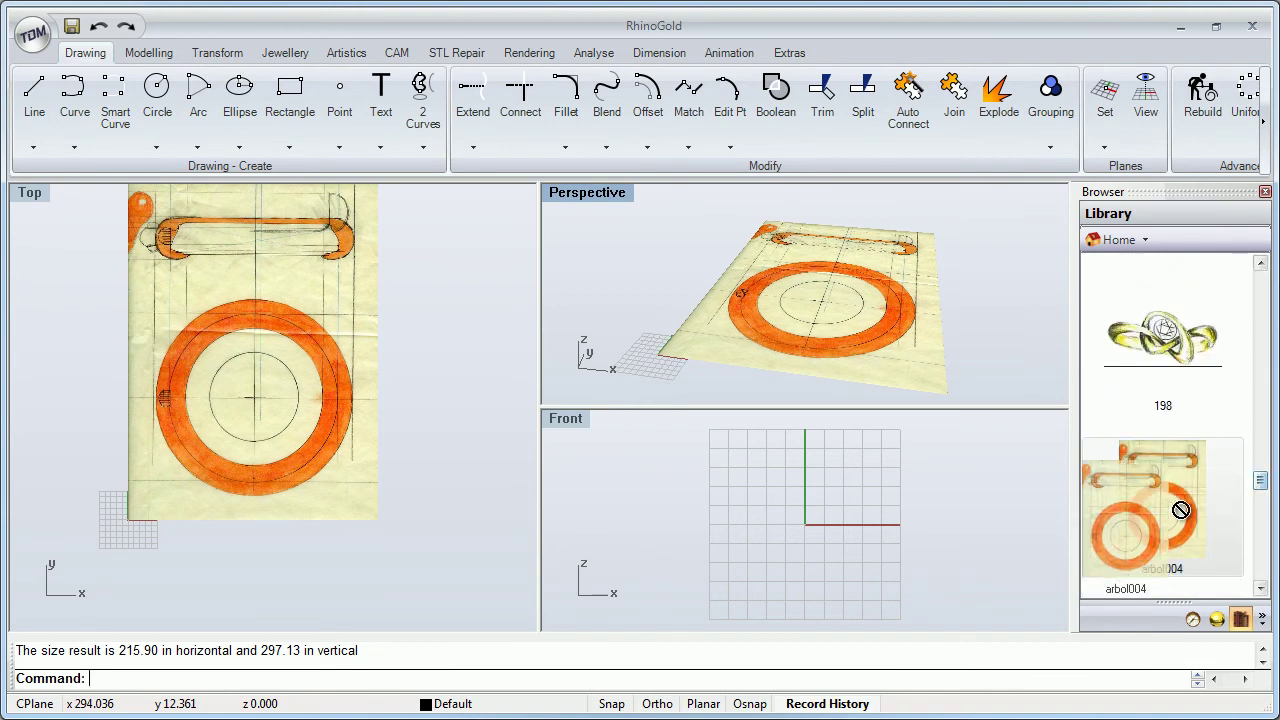
left_click_drag(1172, 500, 875, 542)
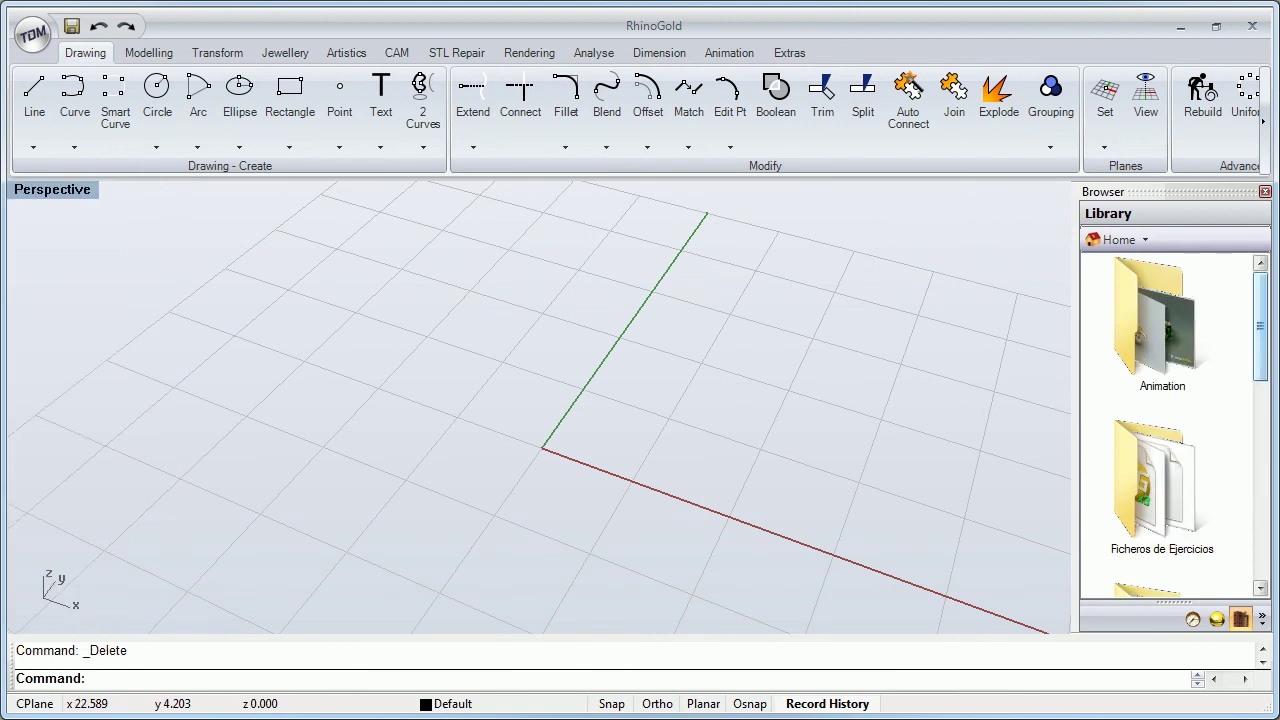
Import Copy by Gems from Formación > RhinoGold 2.0 - Exercises Files into Perspective.
left_click_drag(1258, 361, 1258, 455)
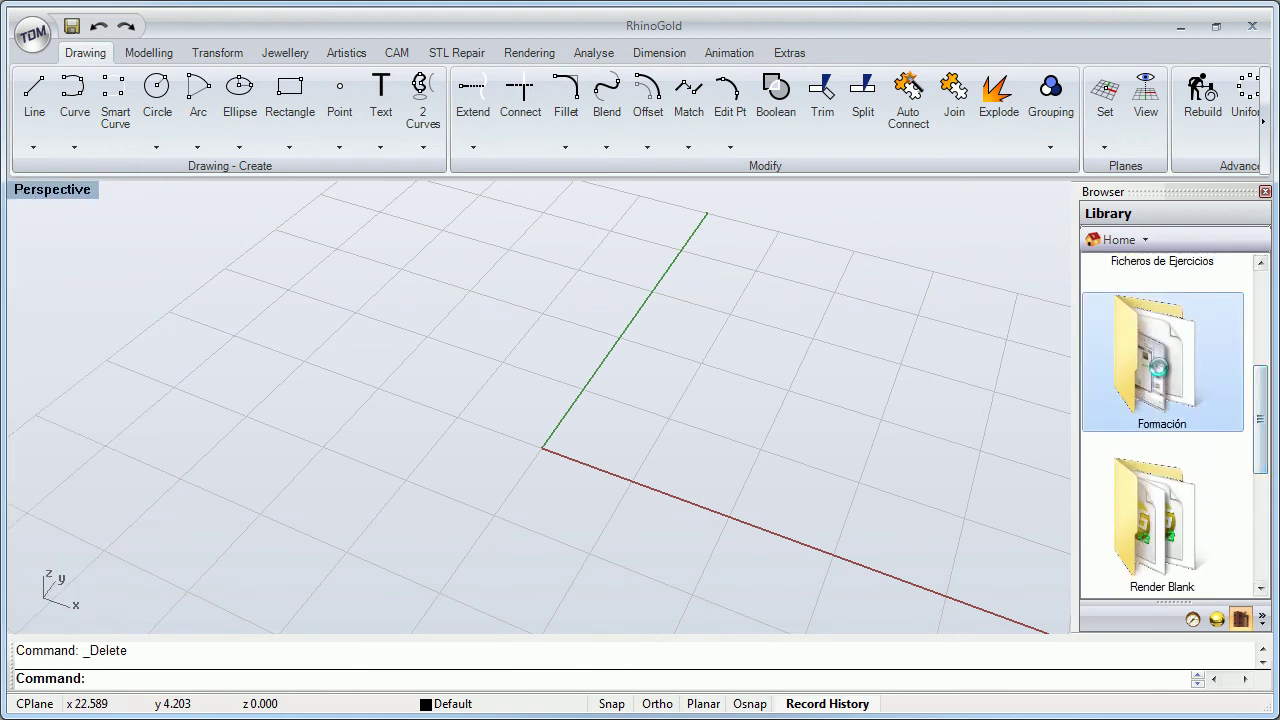
double_click(1179, 346)
double_click(1179, 346)
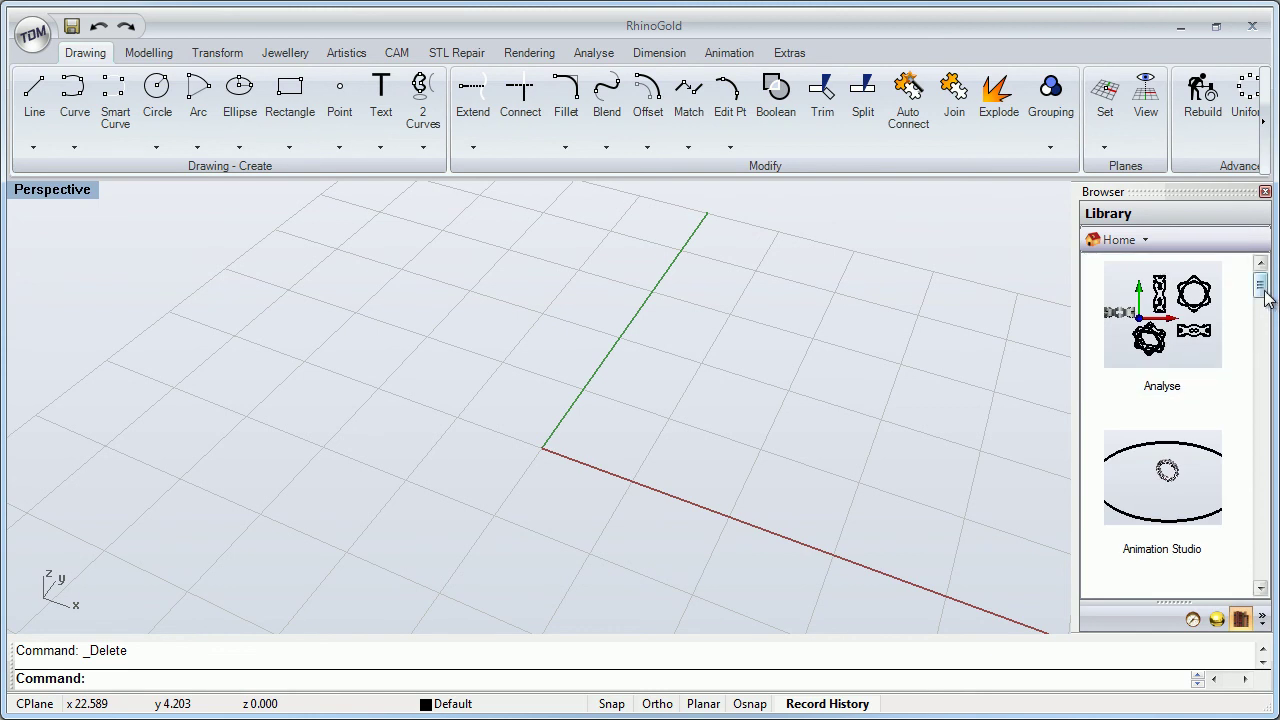
left_click_drag(1260, 298, 1260, 484)
left_click_drag(1152, 500, 455, 393)
left_click(586, 437)
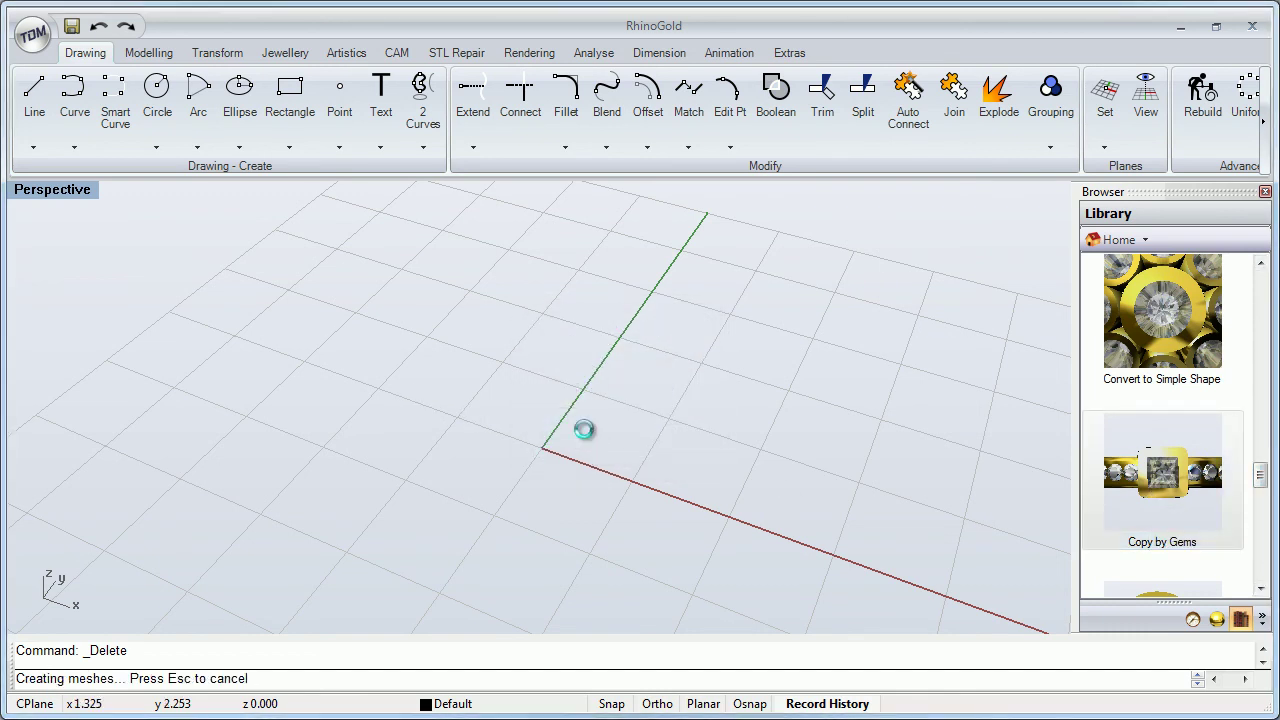
Deselect the imported ring, orbit around it, and show its object tree in the Explorer.
key("Escape")
right_click_drag(620, 470, 680, 455)
left_click(1192, 620)
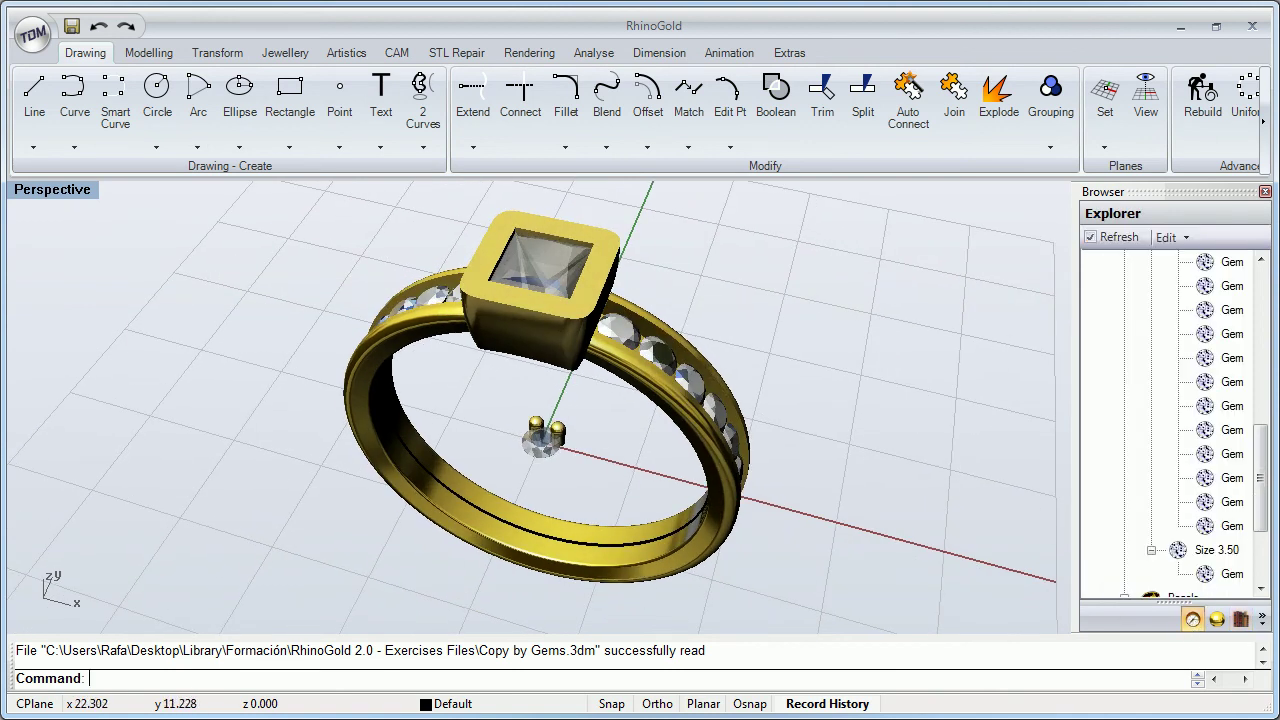
Give the Size 2.00 channel gems (0.605 ct, 2.00 mm) a new cut shape in Gem Parameters.
left_click_drag(1260, 480, 1262, 305)
right_click_drag(630, 375, 690, 372)
scroll(690, 372, "up", 3)
double_click(1210, 314)
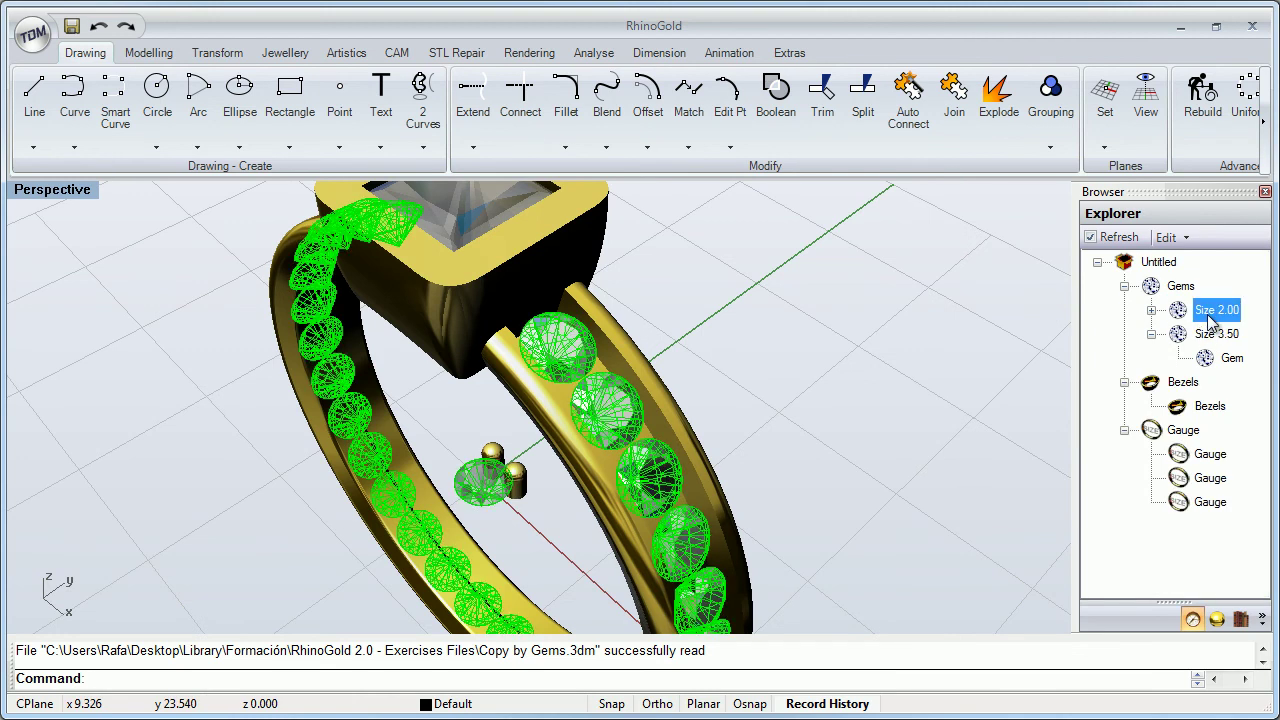
left_click(1200, 300)
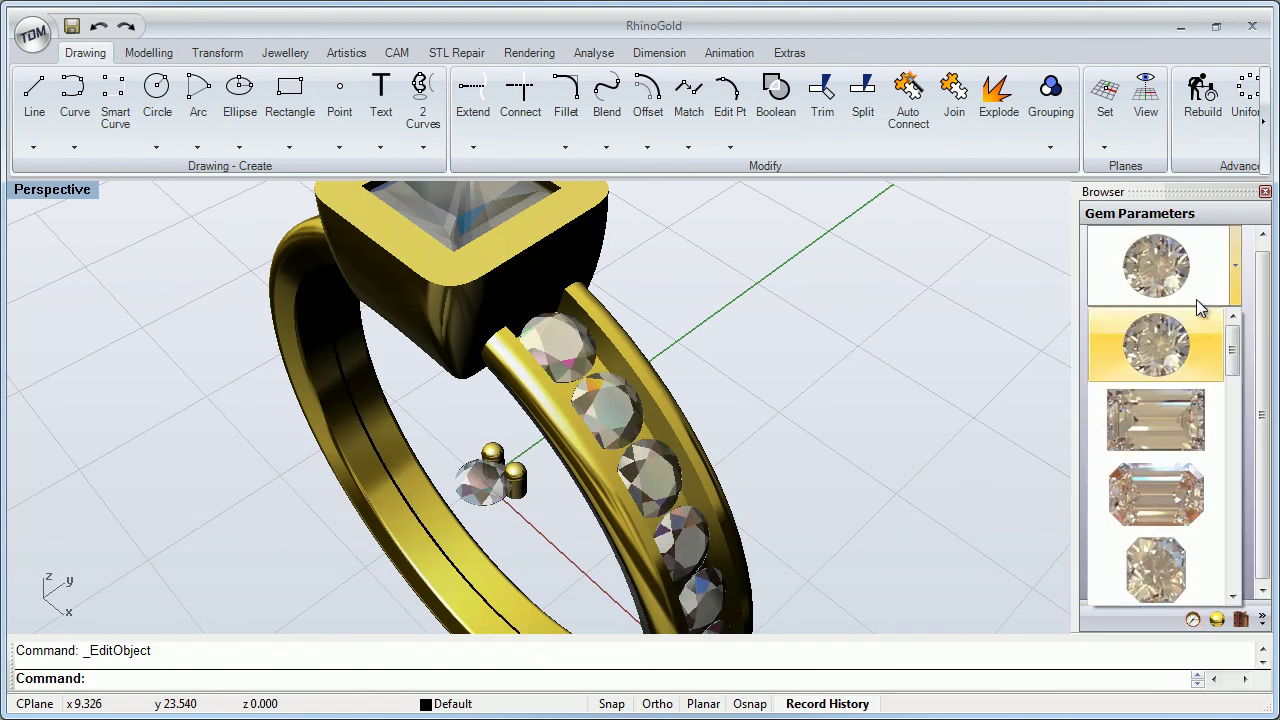
scroll(1162, 423, "down", 1)
left_click(1160, 421)
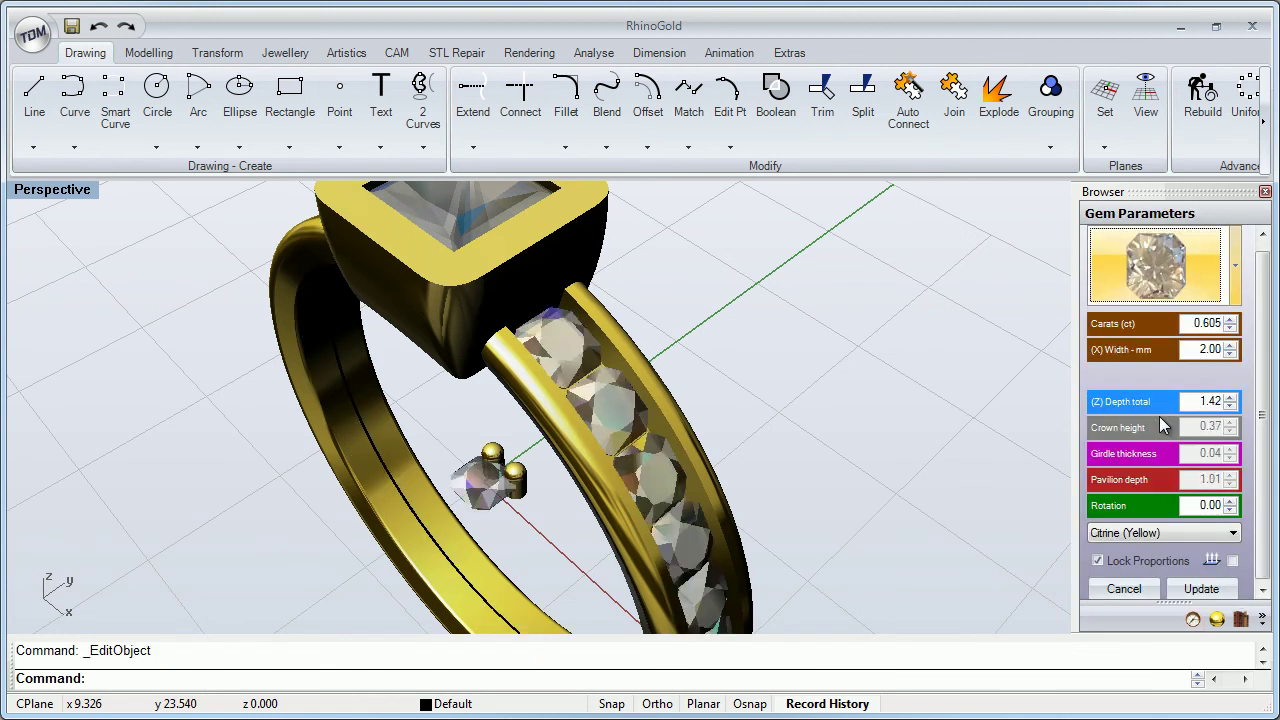
left_click(1214, 592)
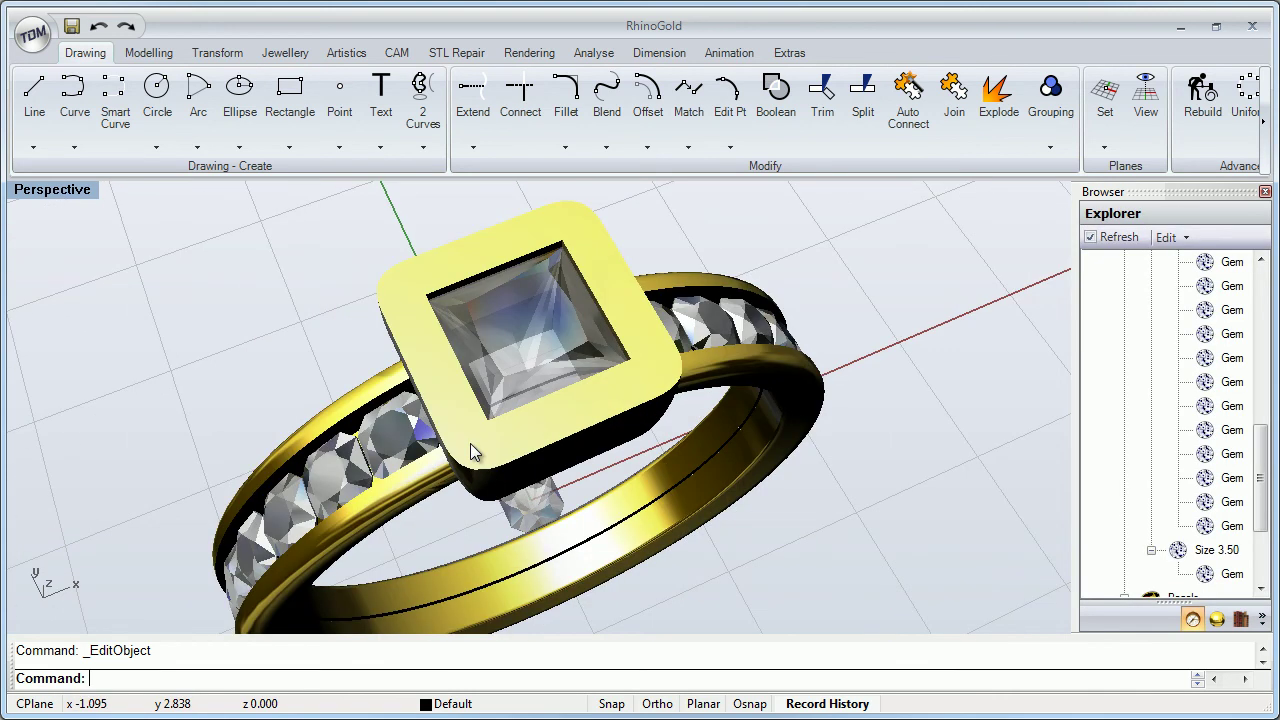
scroll(487, 442, "down", 5)
right_click_drag(487, 442, 313, 352)
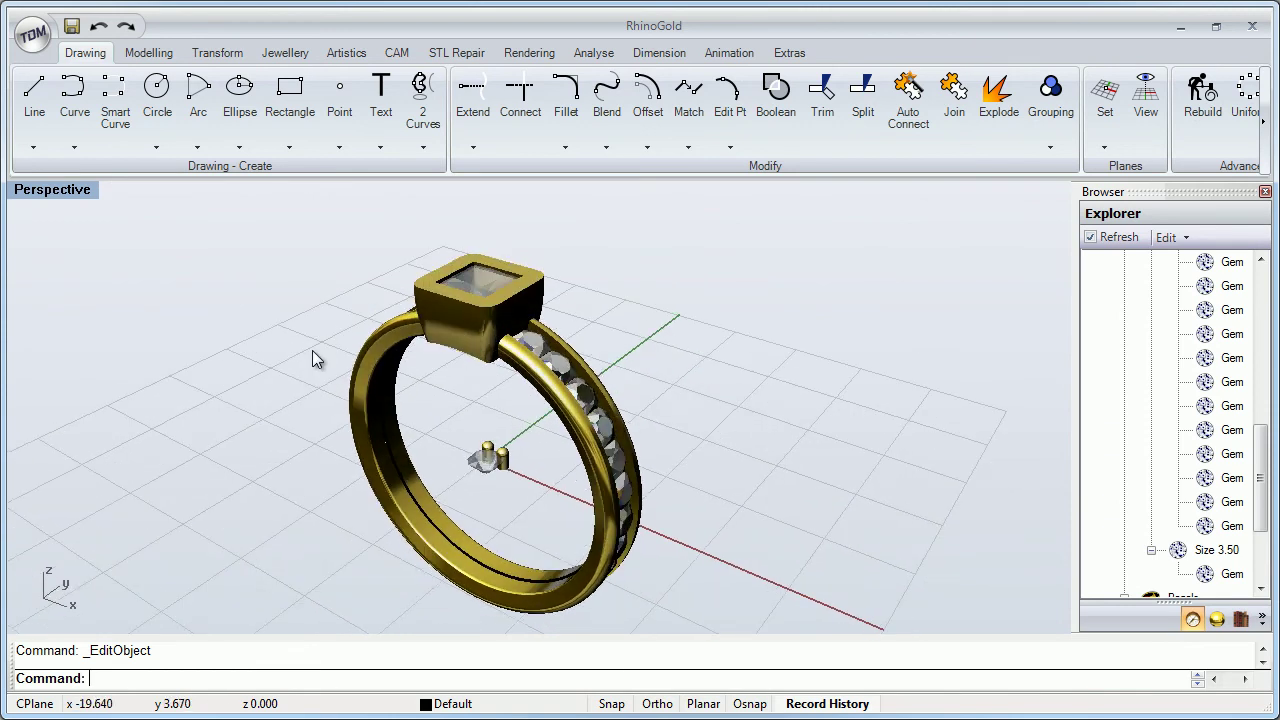